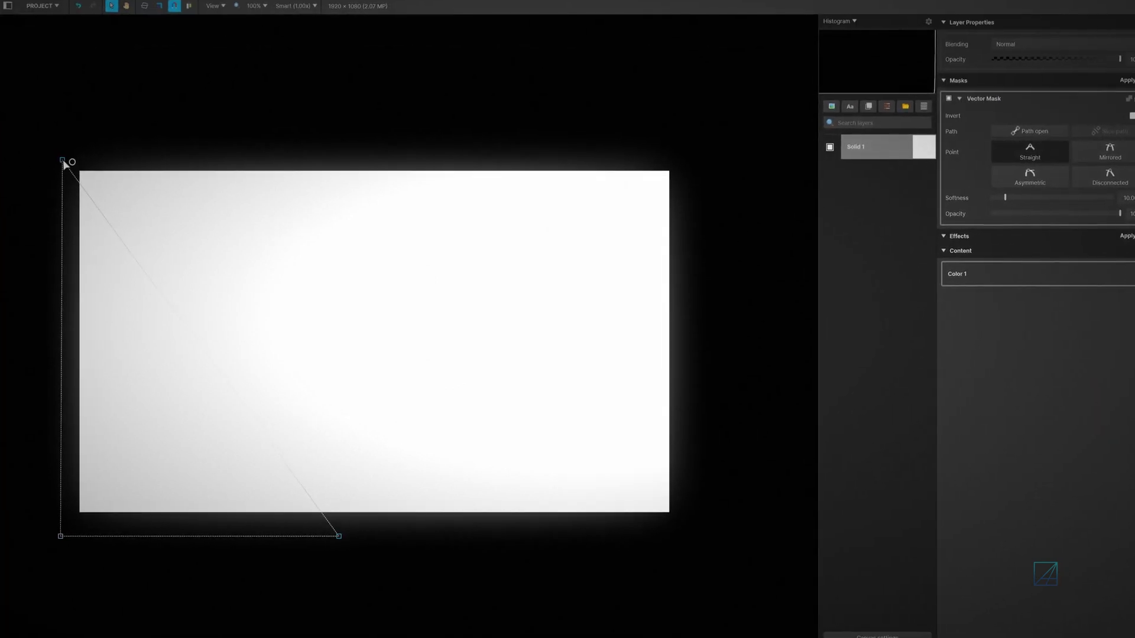
Close Solid 1's mask into a triangle with Softness 0, then add and close a mask on Solid 2
click(63, 159)
drag(1005, 197, 1004, 198)
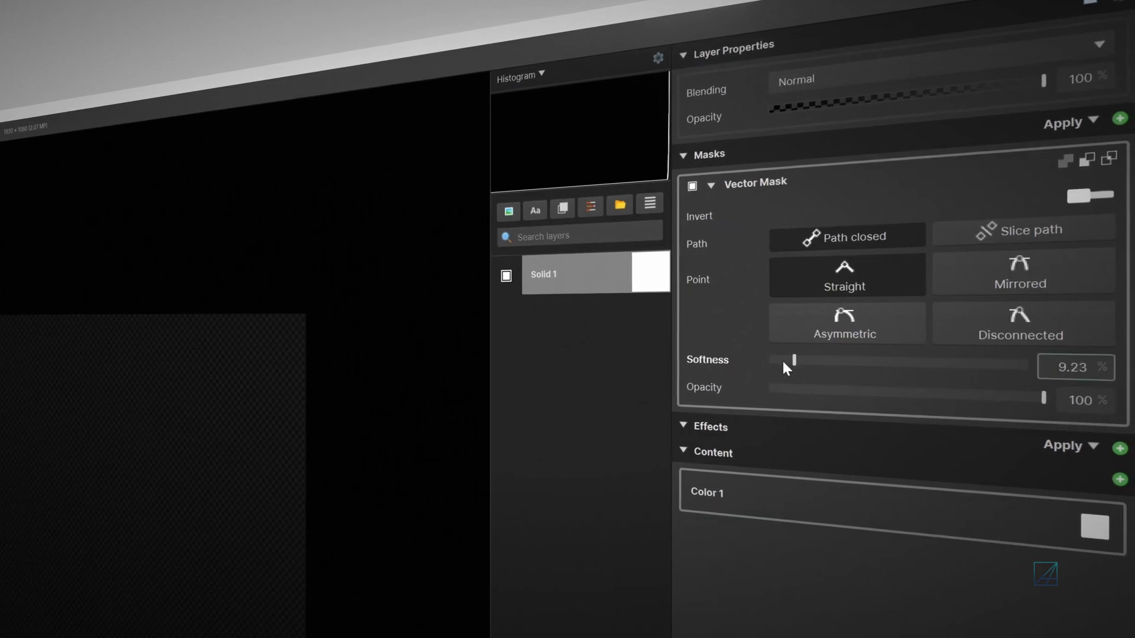
drag(786, 366, 722, 372)
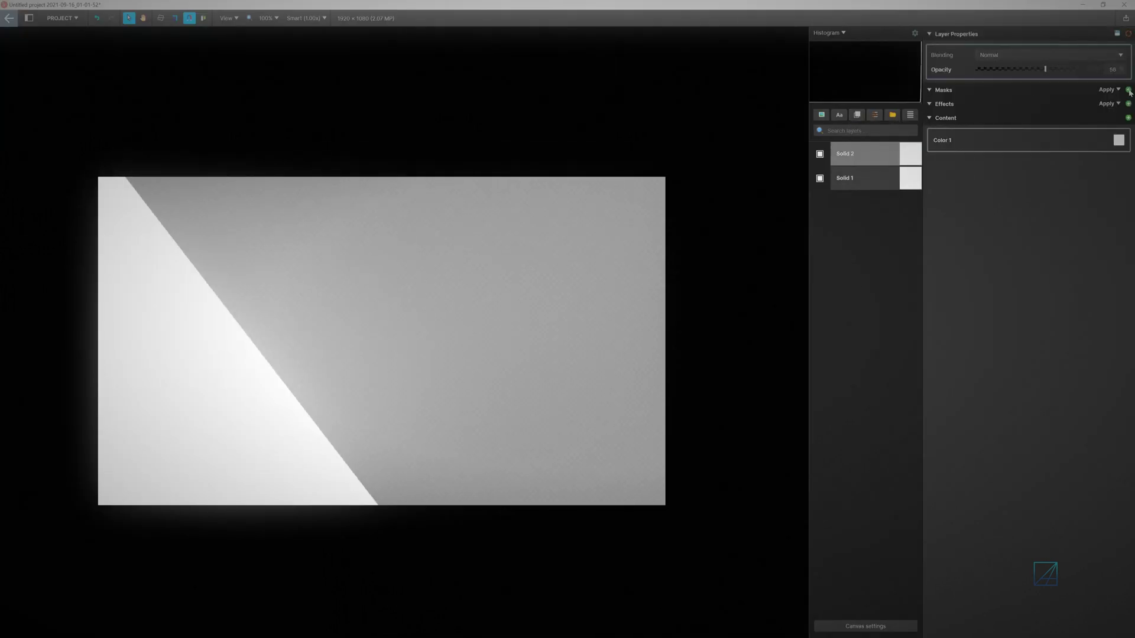
click(1128, 90)
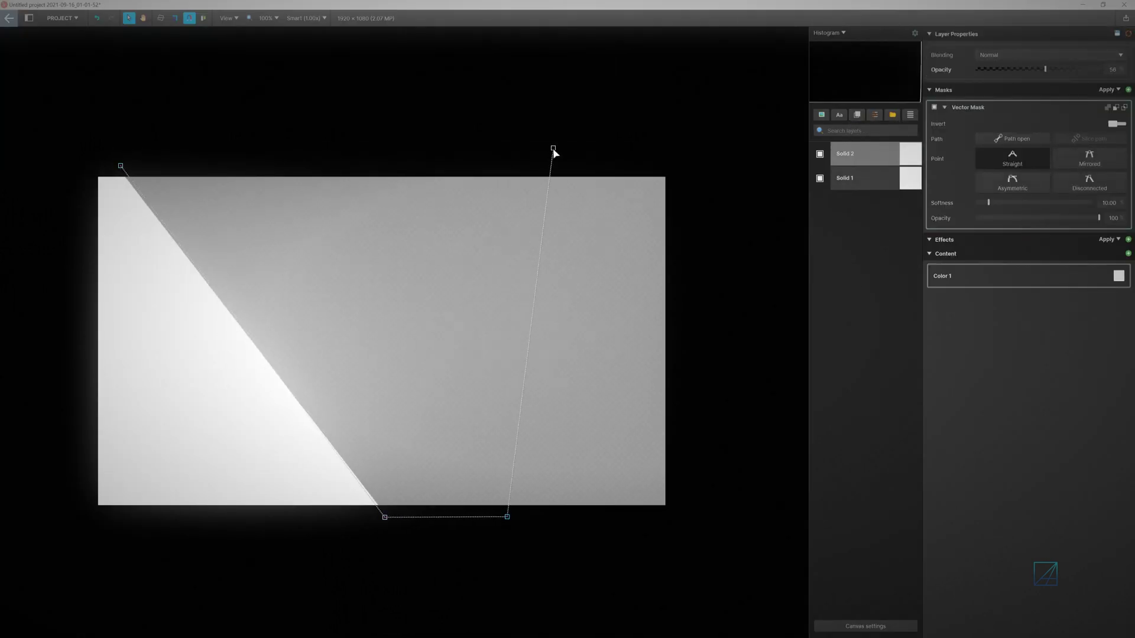
click(121, 167)
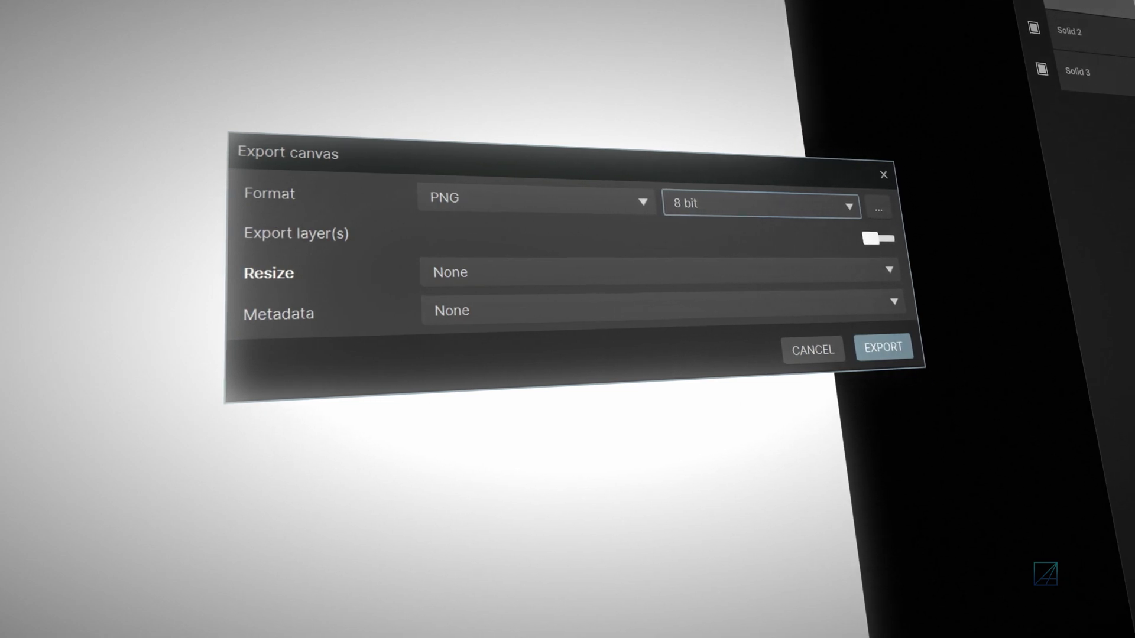
Keep PNG format, turn on Export layer(s), and export the layers into the Shapes folder
click(613, 203)
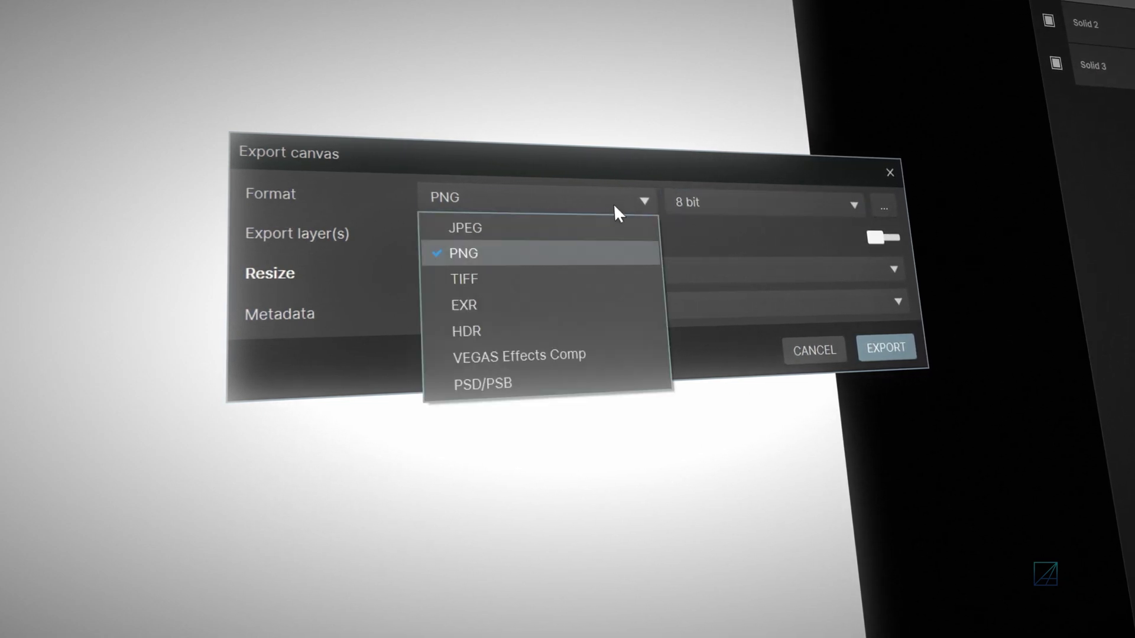
click(526, 252)
click(889, 239)
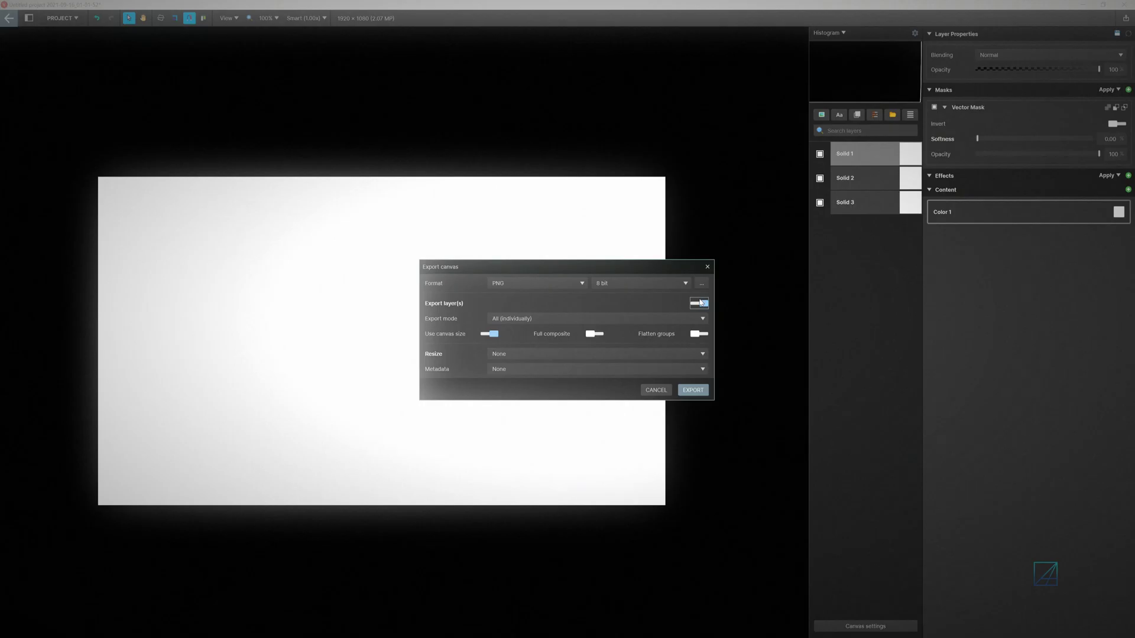
click(693, 391)
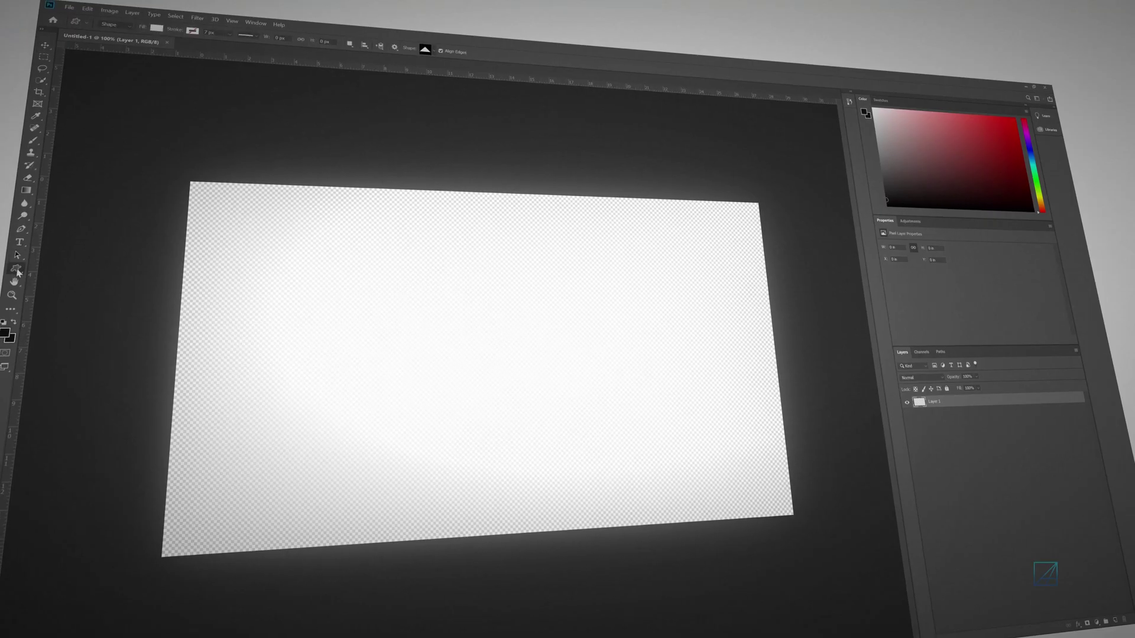
Draw a triangle custom shape across the canvas and shift it left
click(420, 52)
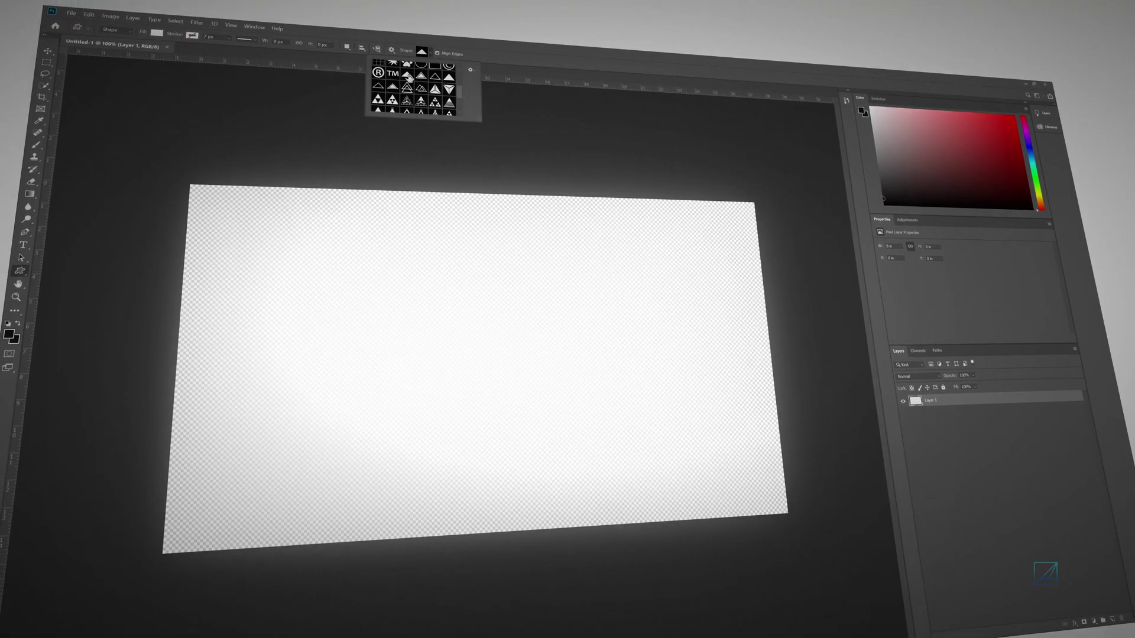
click(402, 95)
drag(253, 218, 777, 511)
key(ctrl+t)
drag(545, 372, 474, 372)
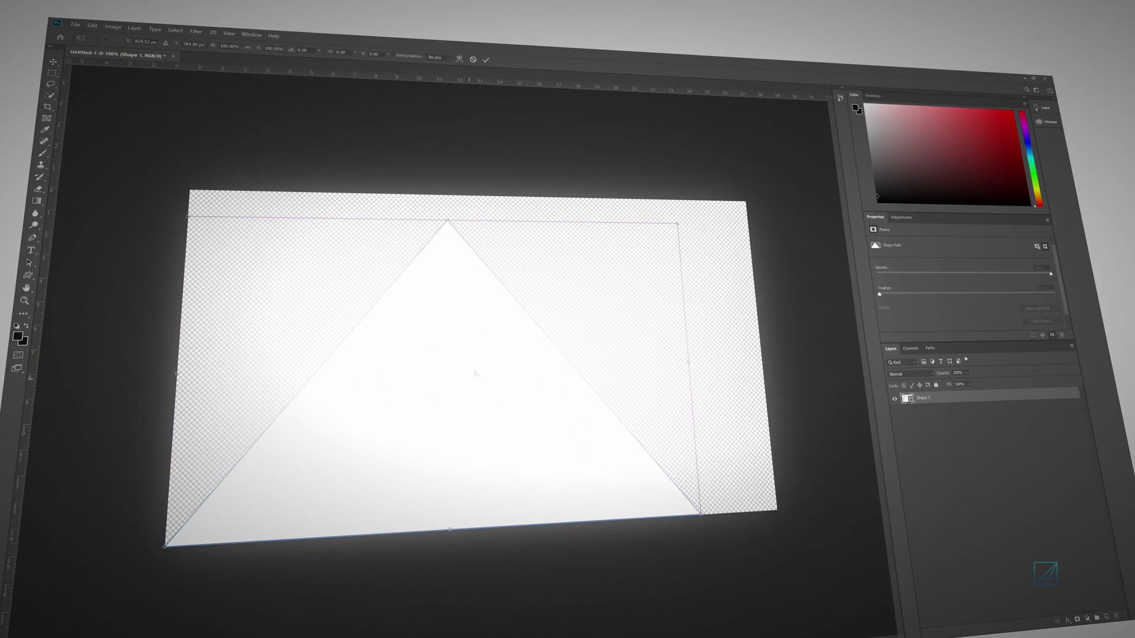
key(Return)
Duplicate the triangle, flip the copies vertically, and position them in the corners
key(ctrl+j)
key(ctrl+t)
right_click(502, 324)
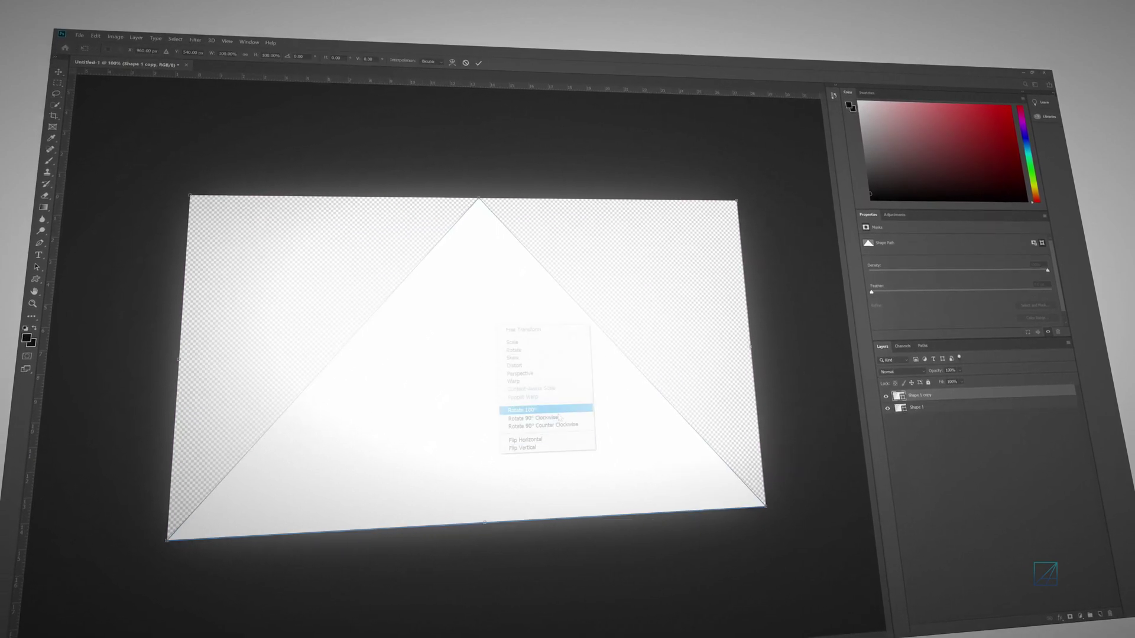
click(561, 446)
drag(532, 414, 221, 402)
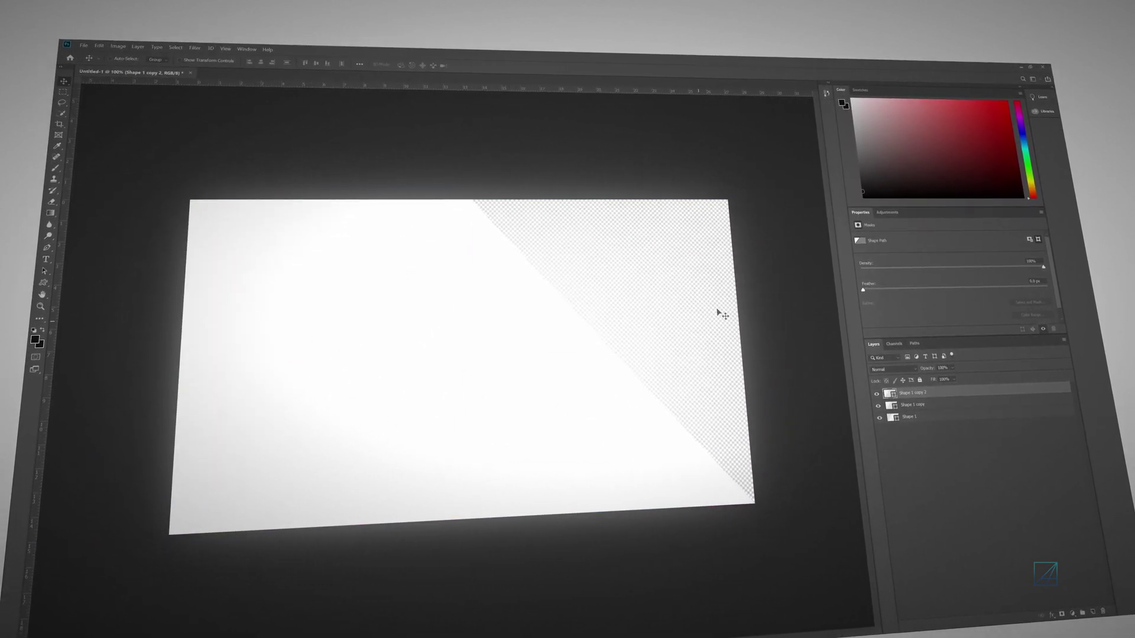
drag(545, 368, 620, 355)
drag(874, 394, 877, 417)
Save the visible triangle as PNG named F1
click(85, 48)
click(93, 141)
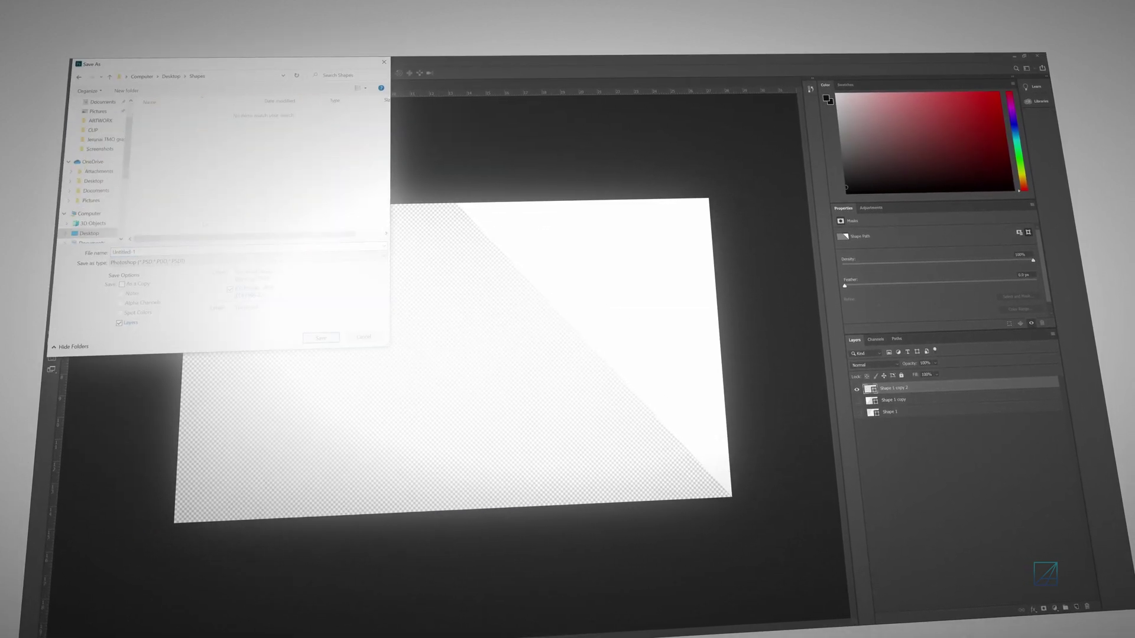
click(177, 261)
click(155, 411)
click(318, 338)
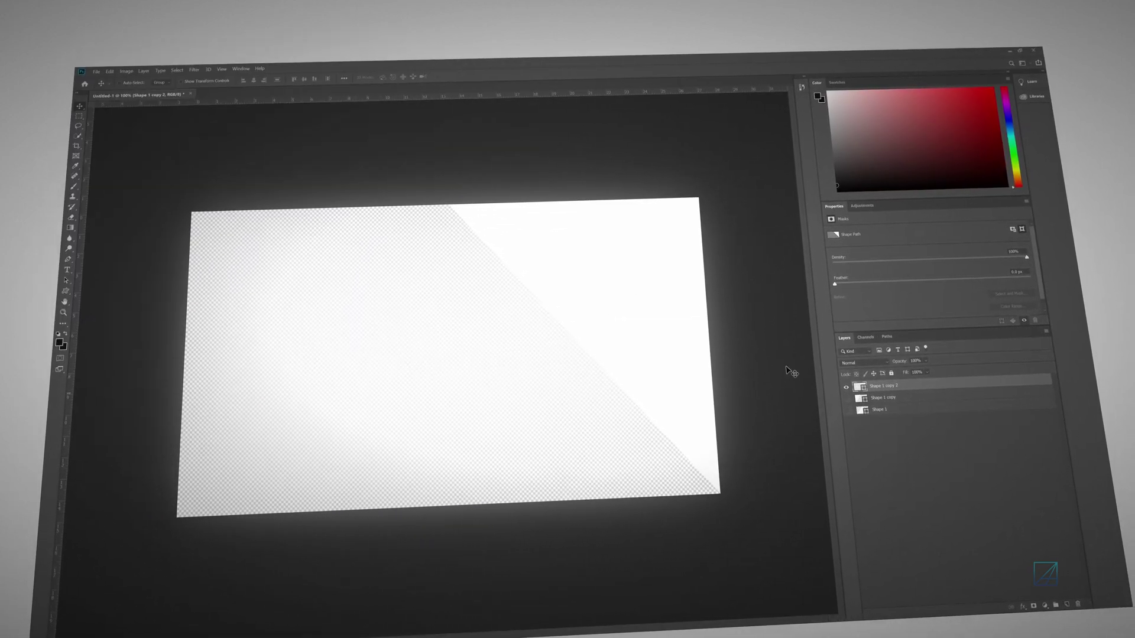
Show only the Shape 1 copy layer and save it as PNG F2
click(849, 388)
click(849, 399)
click(93, 70)
click(101, 156)
click(178, 264)
click(156, 412)
click(171, 128)
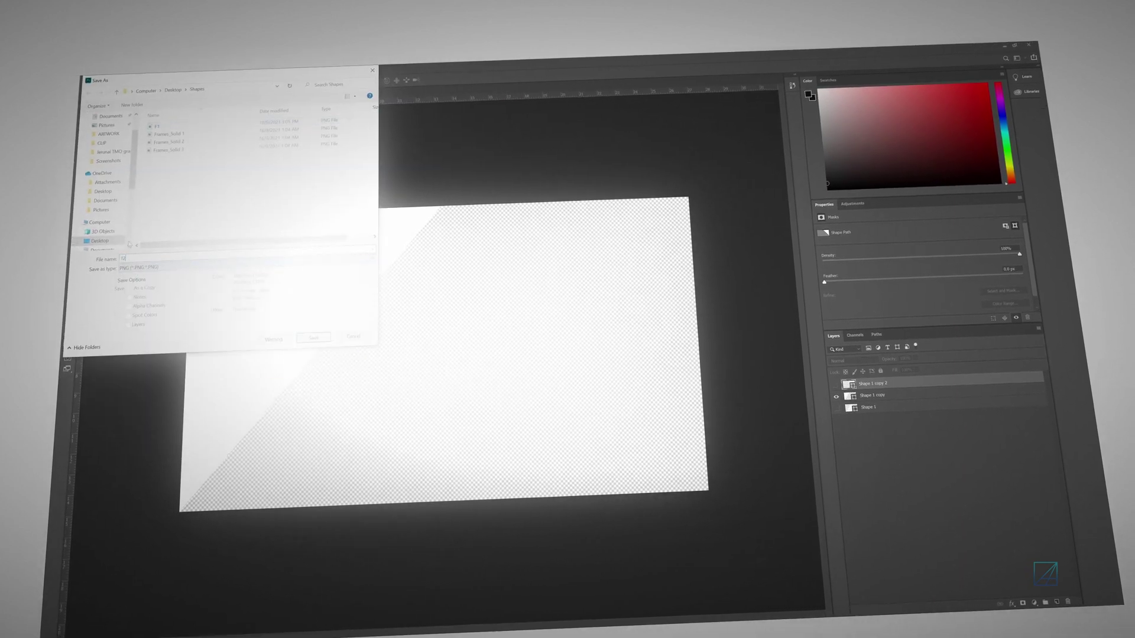
key(Return)
key(Return)
Show only the upward Shape 1 triangle and save it as a third PNG
click(840, 397)
click(840, 409)
click(99, 79)
click(126, 161)
click(179, 267)
click(156, 414)
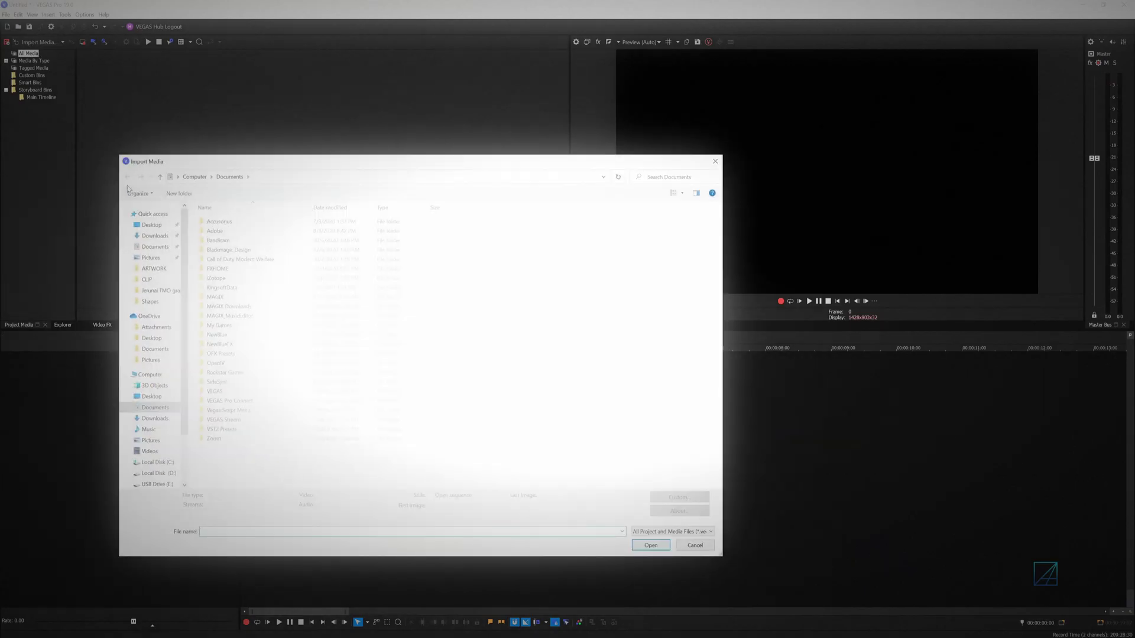
Import all seven files from Desktop > Shapes, including Frames_Solid 1–3 and the video clips
click(152, 225)
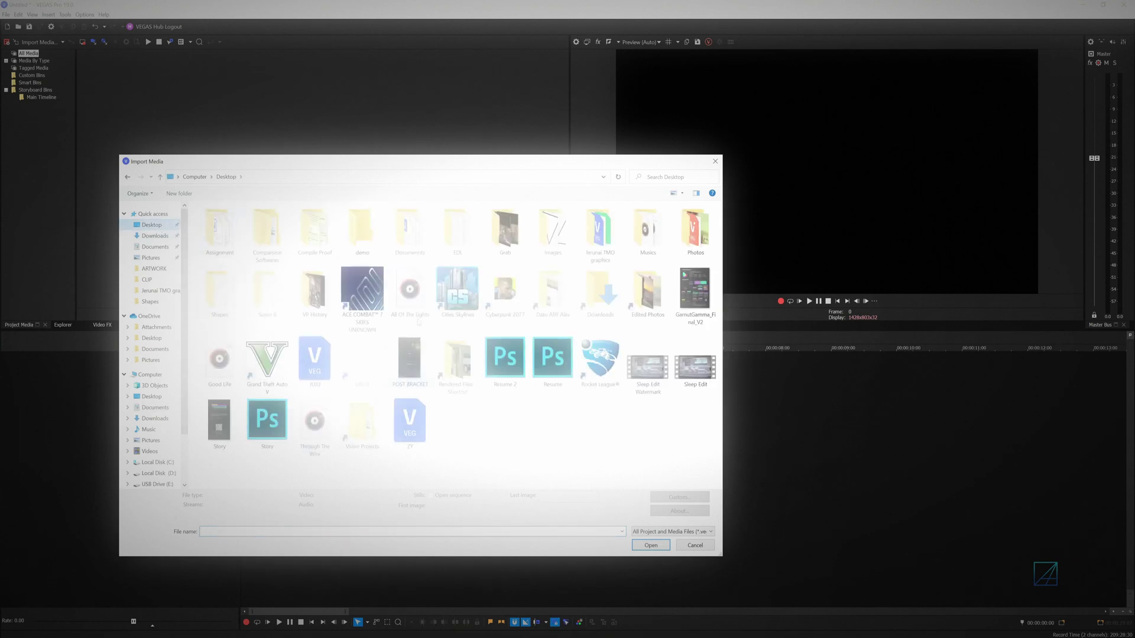
double_click(220, 295)
drag(327, 296, 210, 230)
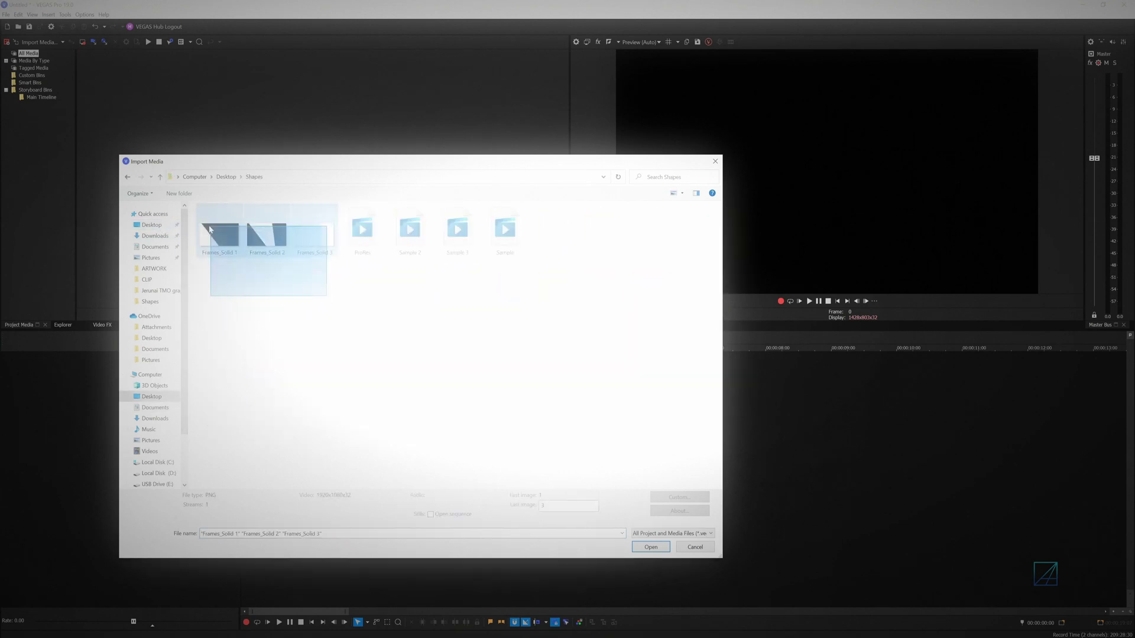
drag(626, 358, 195, 201)
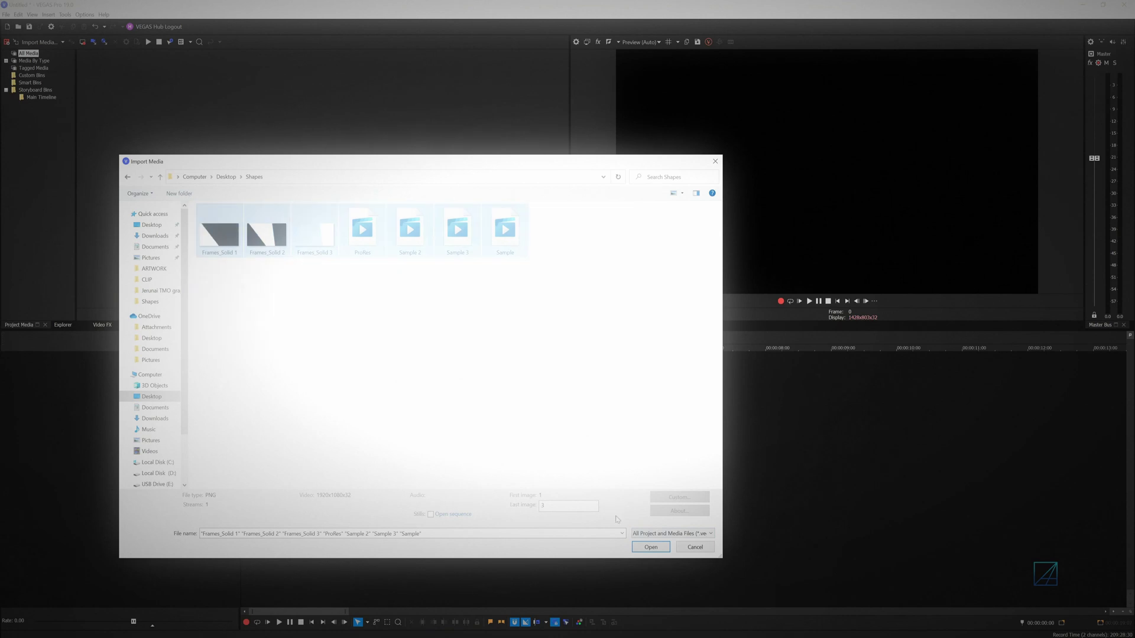
click(651, 547)
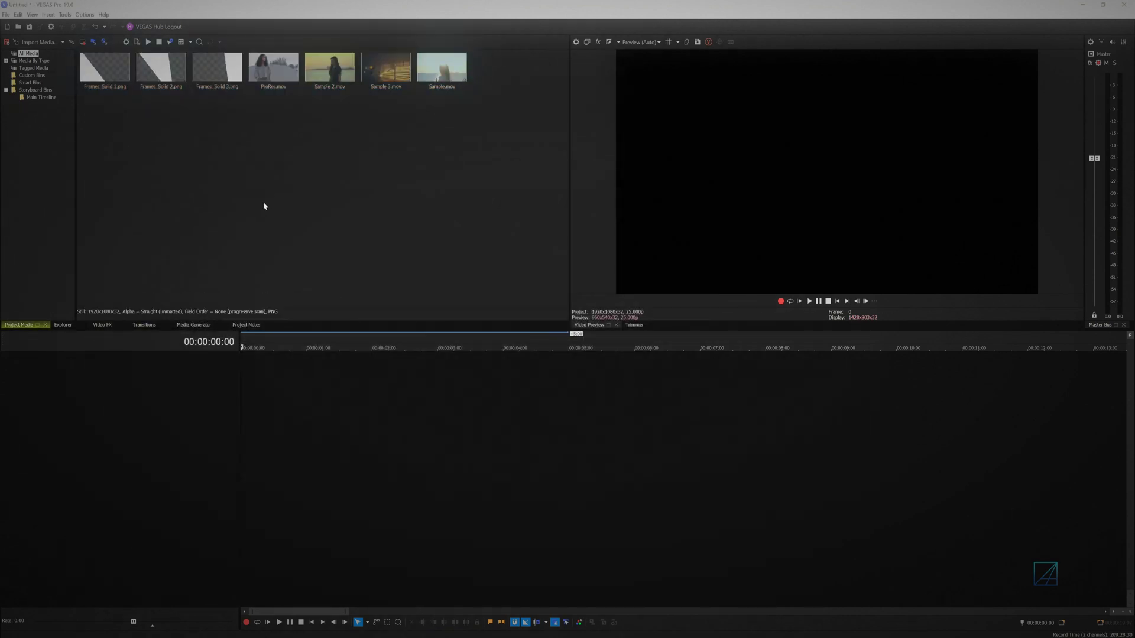
Add the three Frames_Solid images to the timeline across separate video tracks
drag(255, 193, 105, 69)
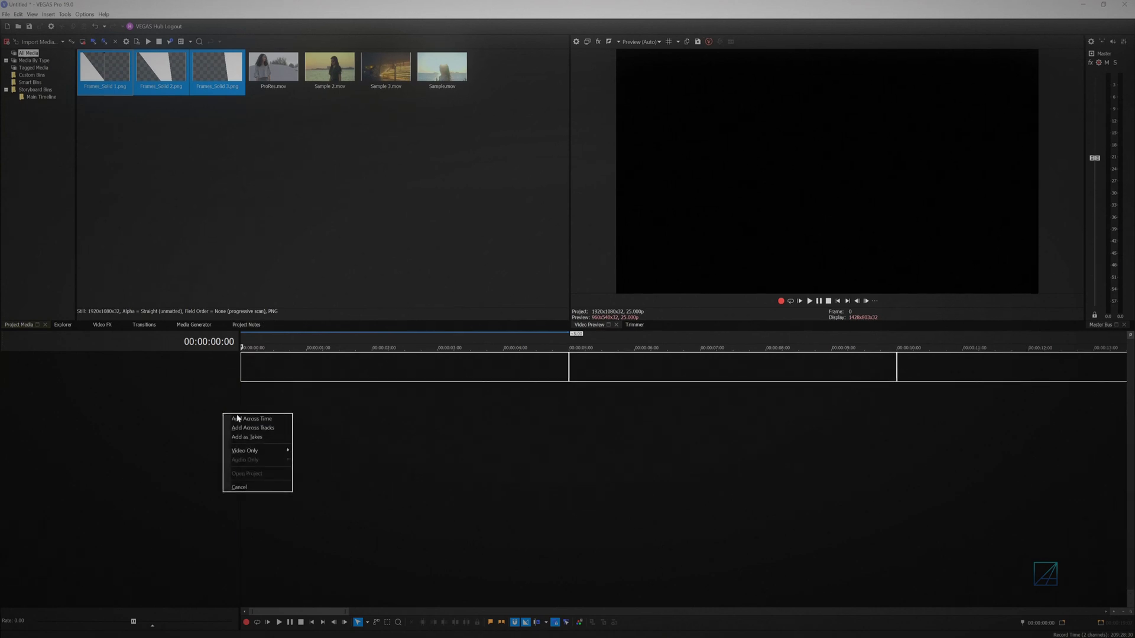
mouse_move(255, 450)
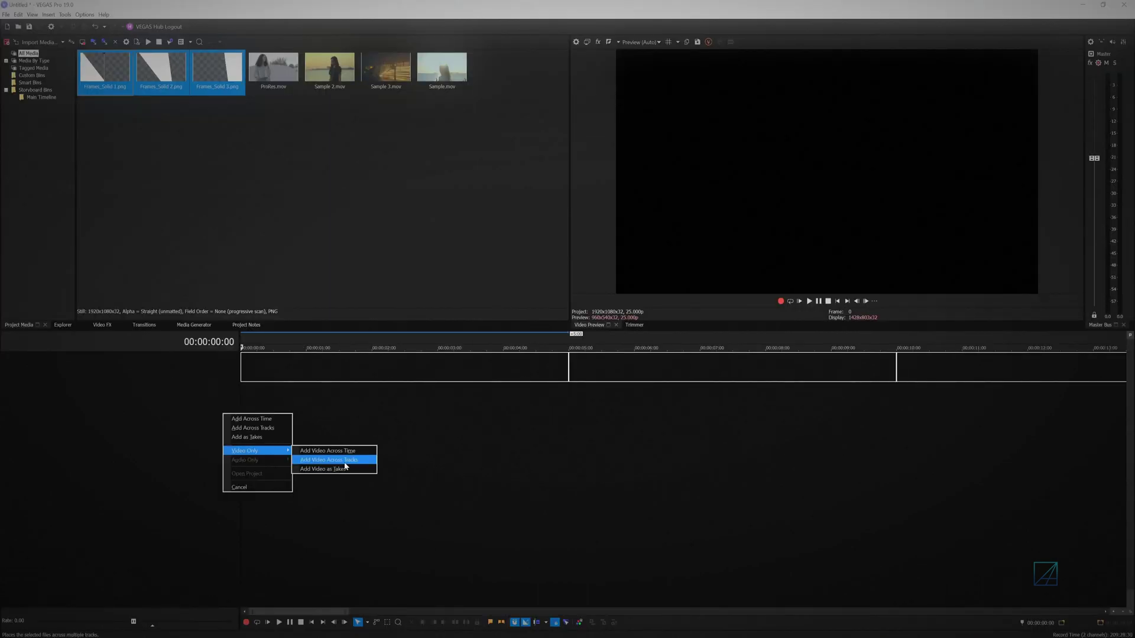
click(346, 465)
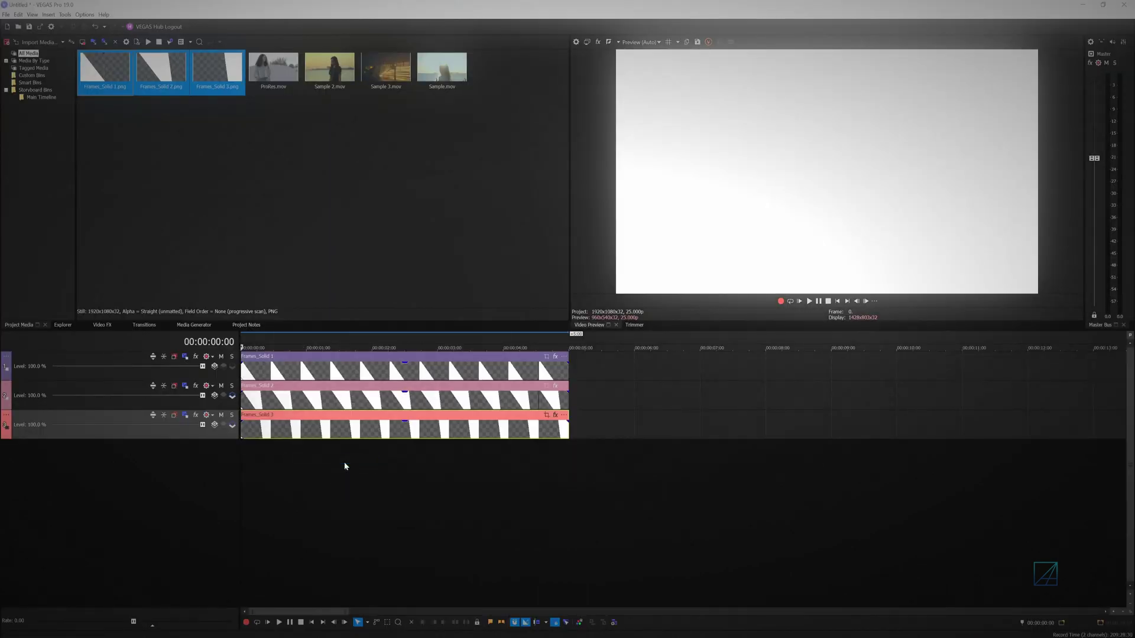
Name the three tracks Left Frame, Middle Frame and Right Frame
double_click(86, 363)
text(Left Frame)
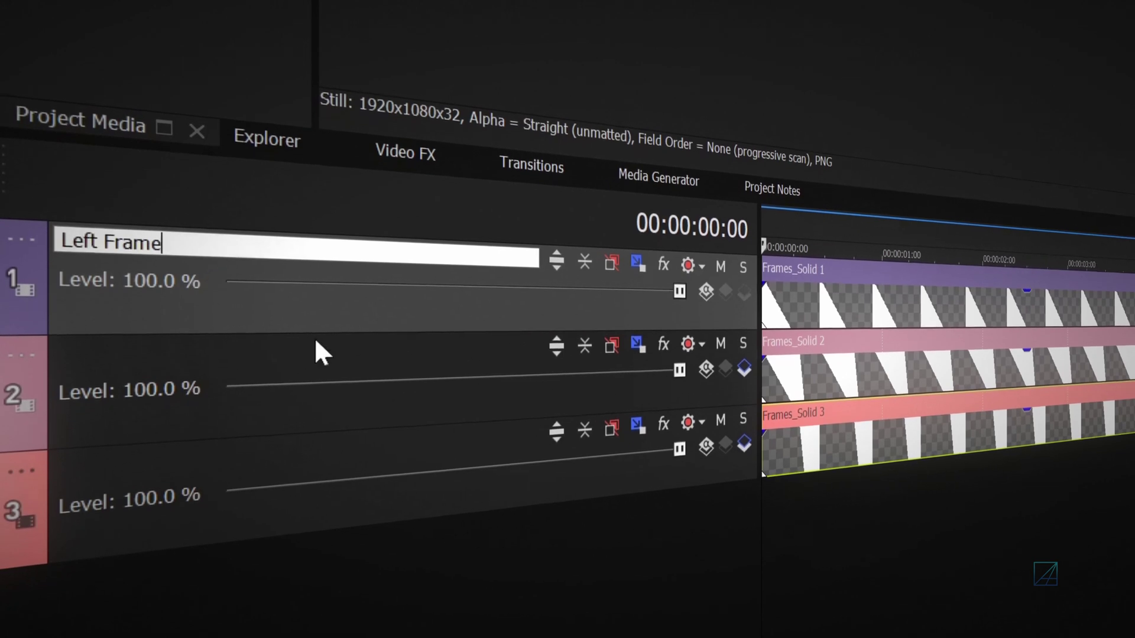
double_click(316, 353)
text(Middle Frame)
double_click(145, 473)
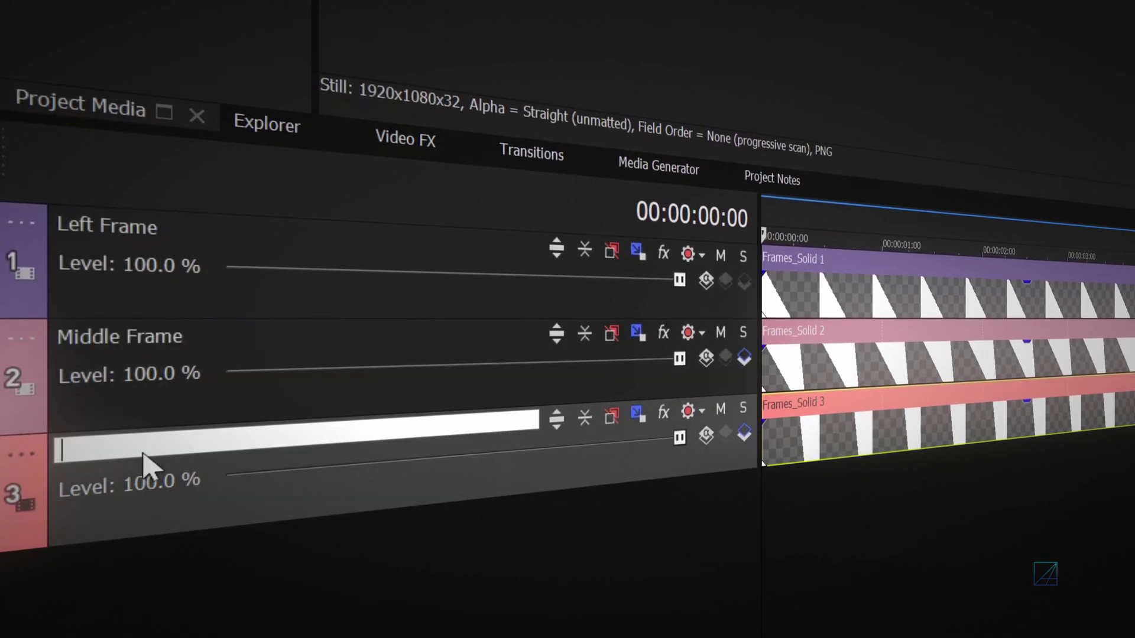
text(Right Frame)
key(Return)
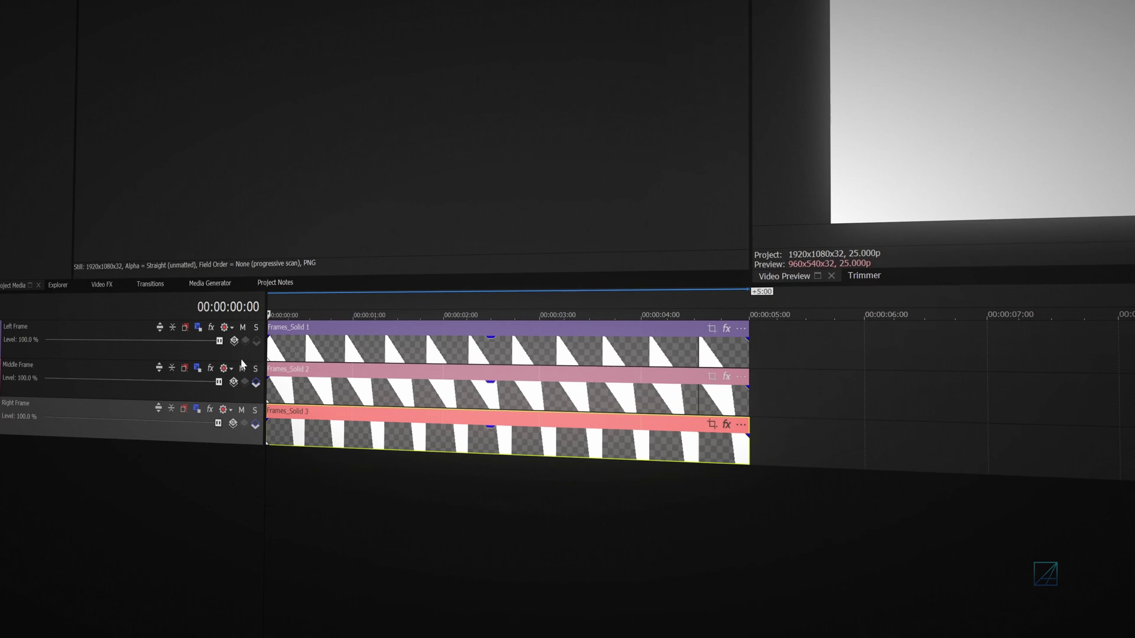
Insert video tracks and add Sample, ProRes and Sample 2 as video only beneath each frame
right_click(238, 381)
click(245, 416)
right_click(230, 464)
click(236, 499)
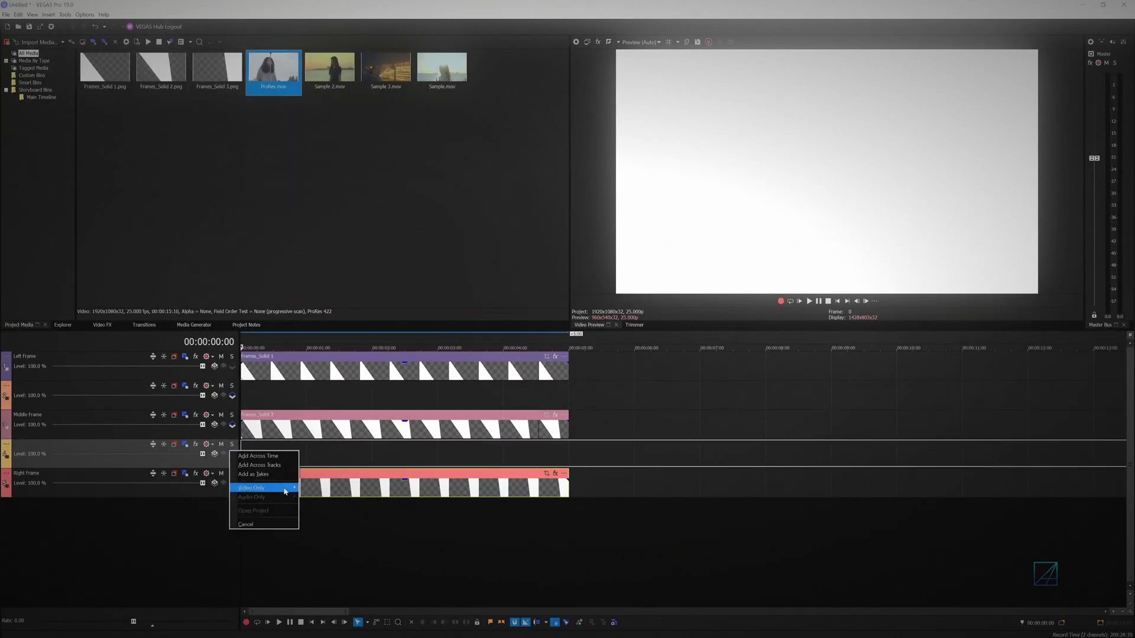
click(284, 489)
click(314, 592)
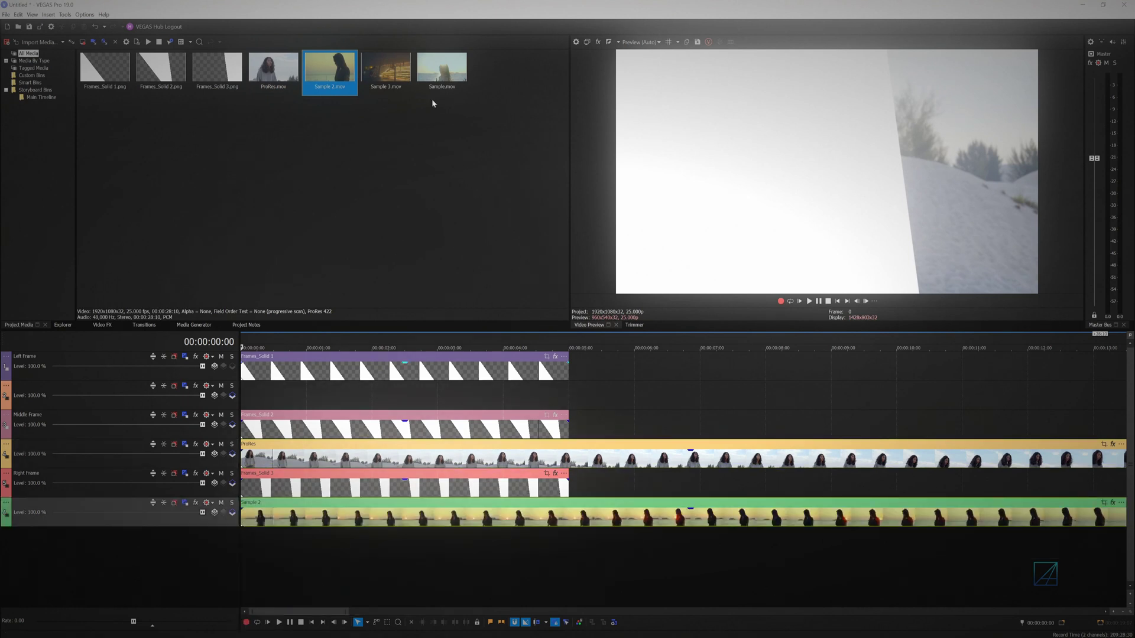
click(334, 437)
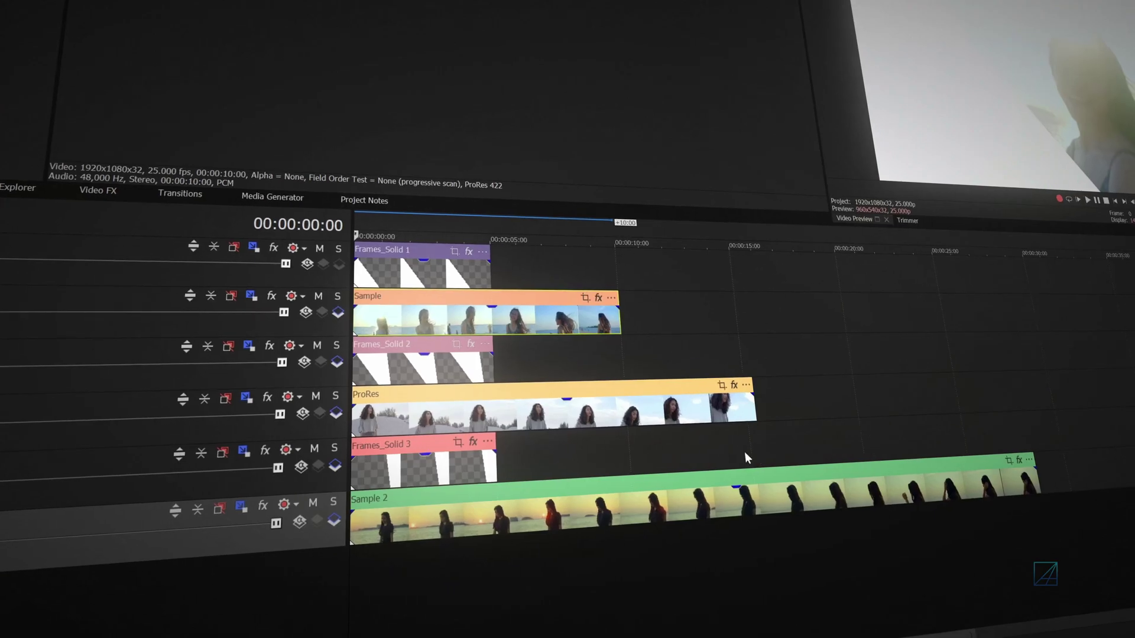
Trim the Sample 2, ProRes and Sample clips to about 5 seconds each
drag(609, 499, 467, 509)
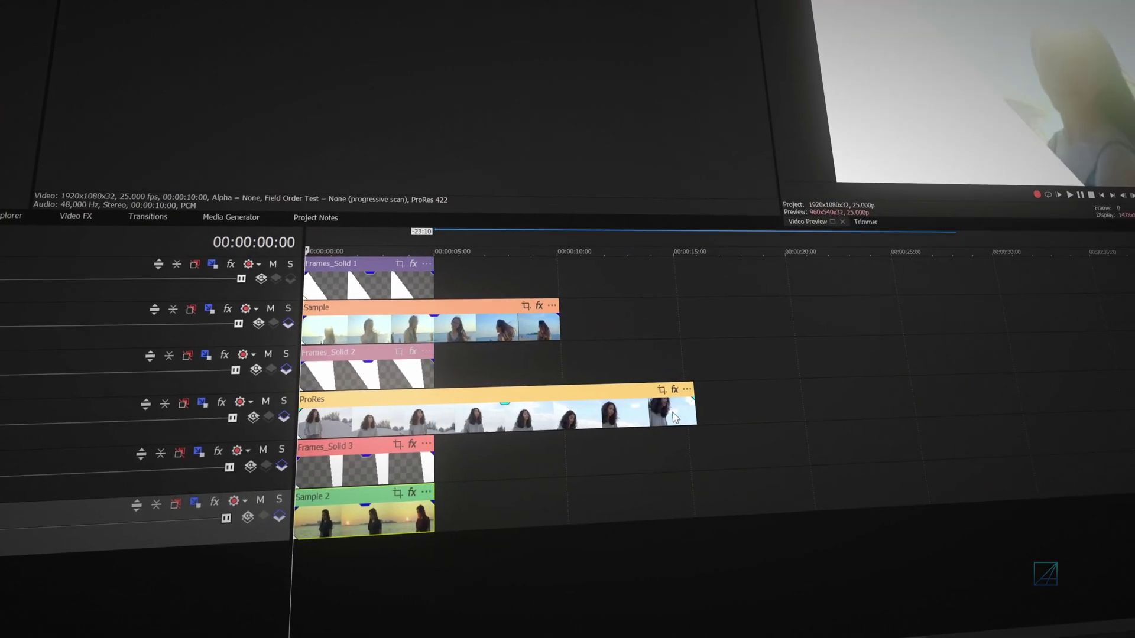
drag(724, 410, 406, 422)
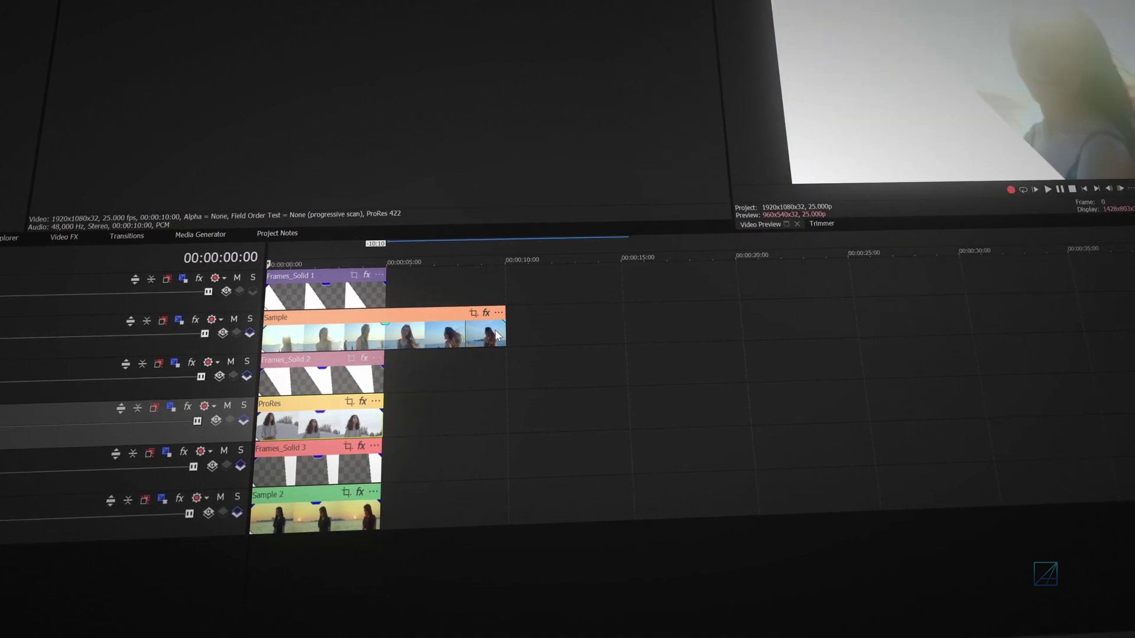
drag(530, 336, 406, 340)
scroll(362, 350, up, 5)
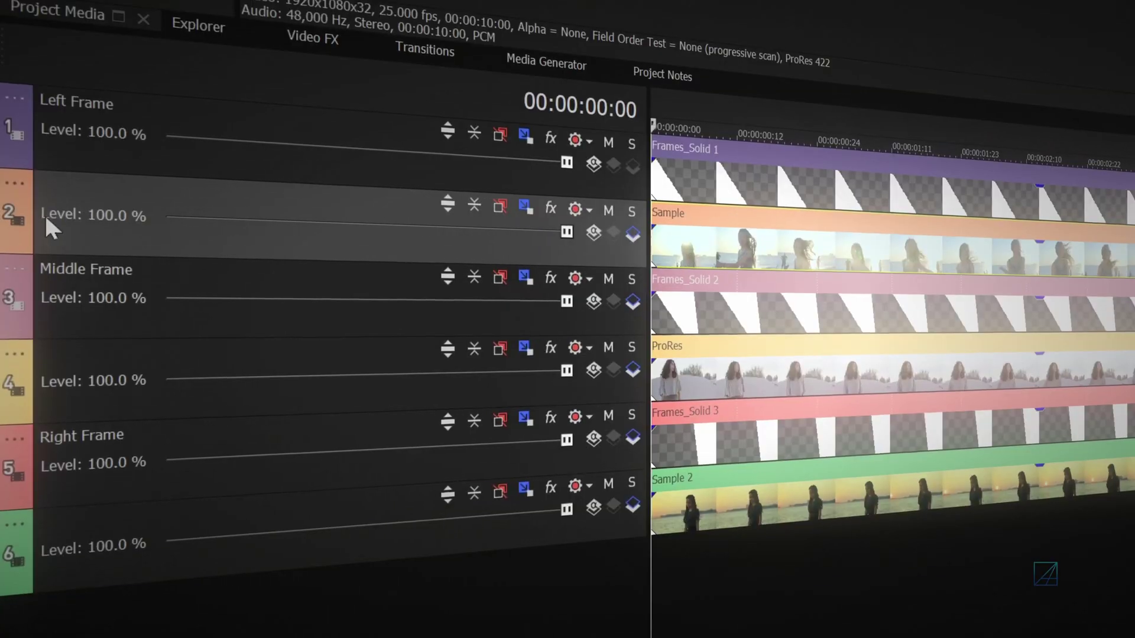
Colour the Sample, ProRes and Sample 2 tracks purple, pink and red to match their frames
right_click(63, 224)
mouse_move(223, 603)
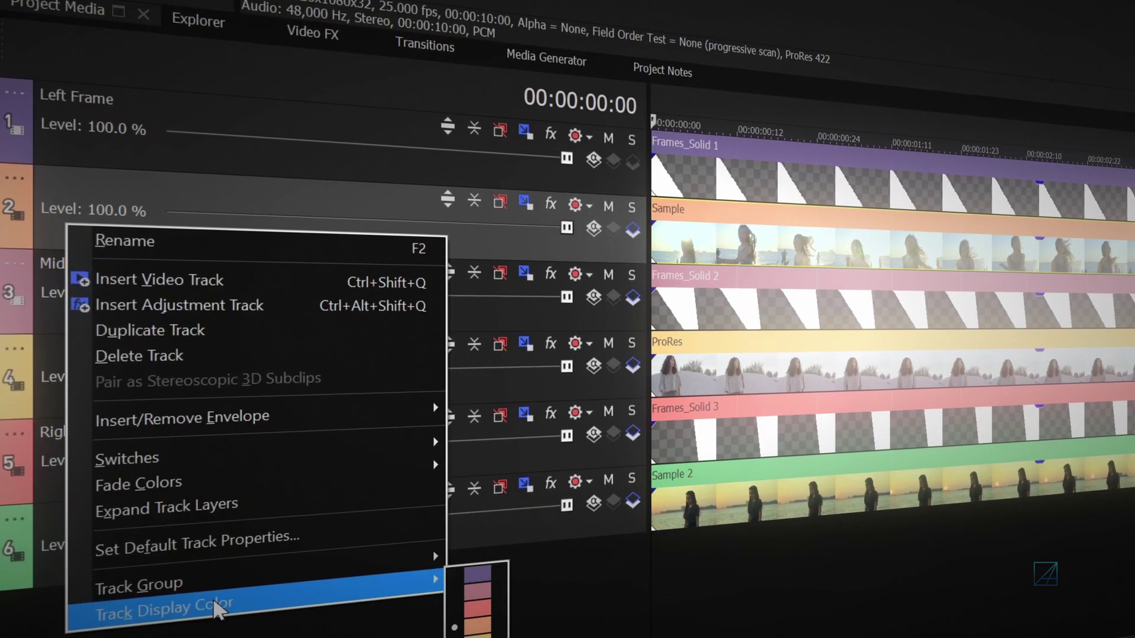
click(478, 580)
right_click(228, 343)
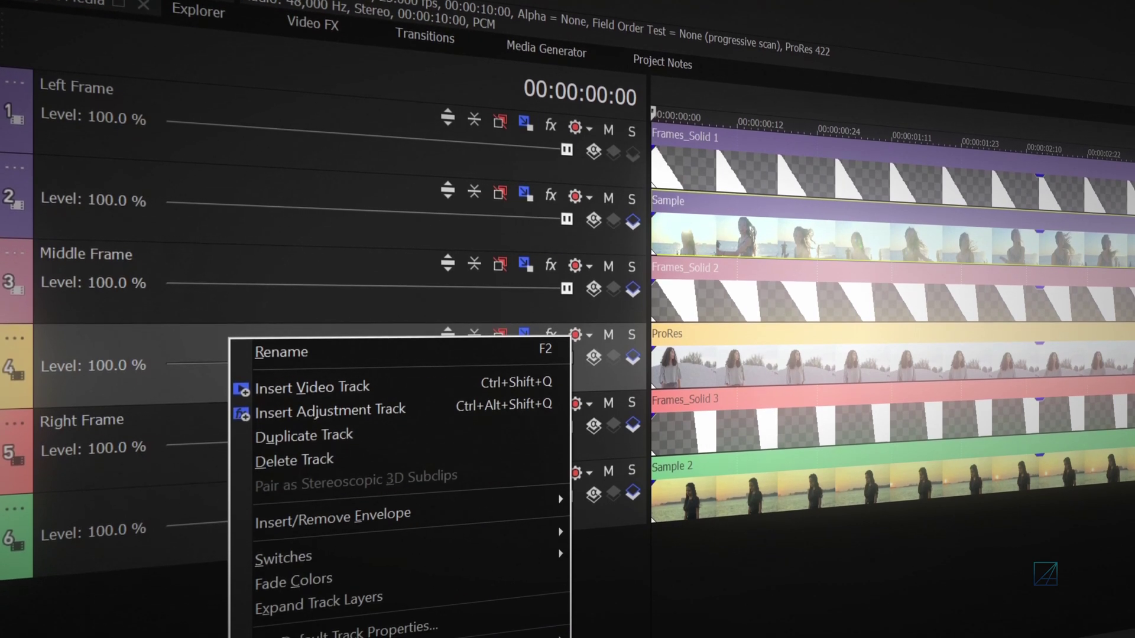
click(234, 635)
right_click(236, 505)
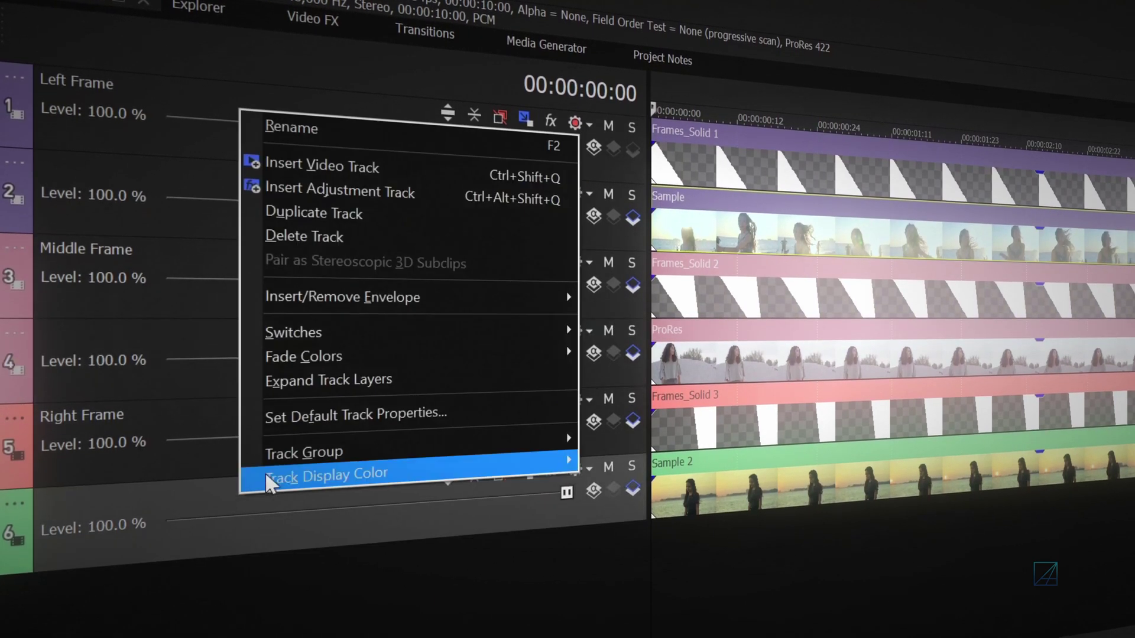
mouse_move(483, 467)
click(606, 487)
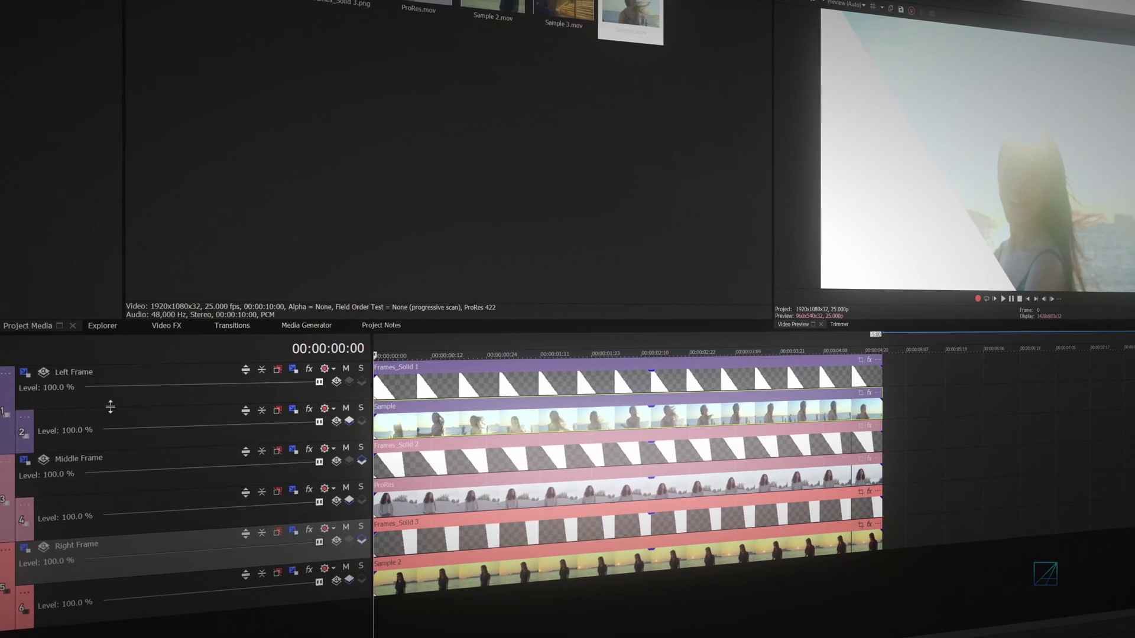
Set Left, Middle and Right Frame compositing modes to Multiply (Mask)
click(331, 394)
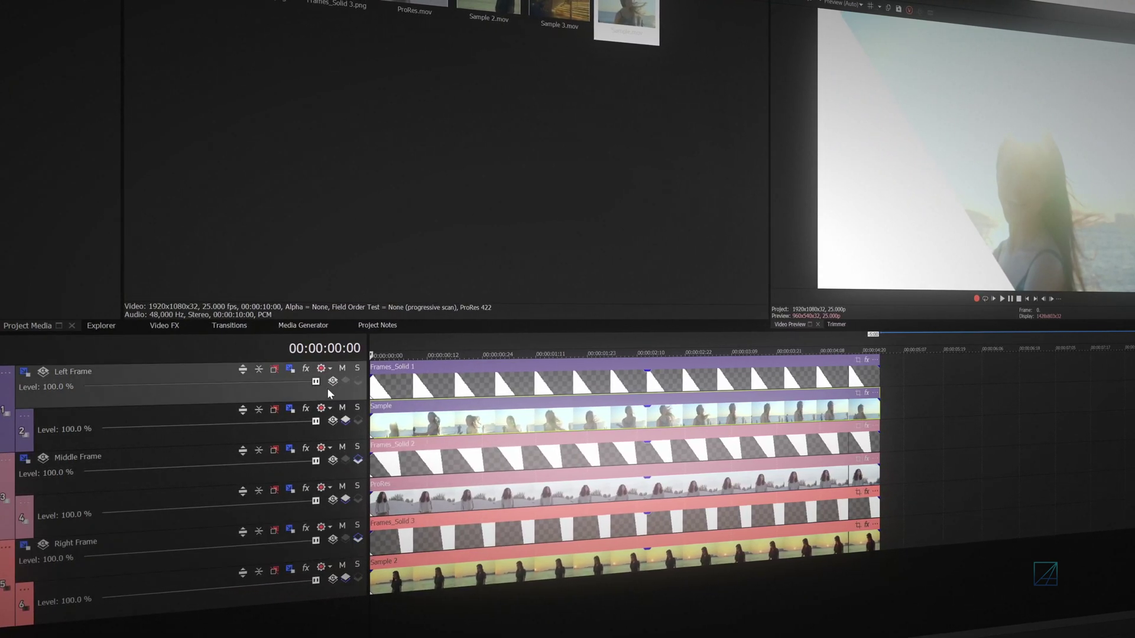
click(333, 383)
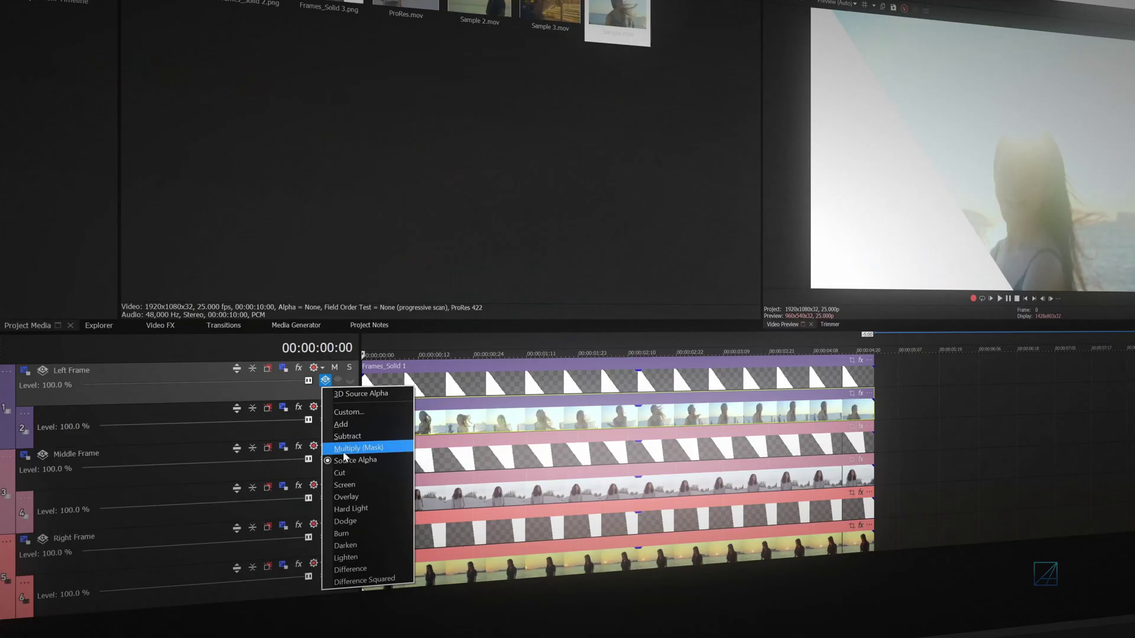
click(344, 452)
click(326, 458)
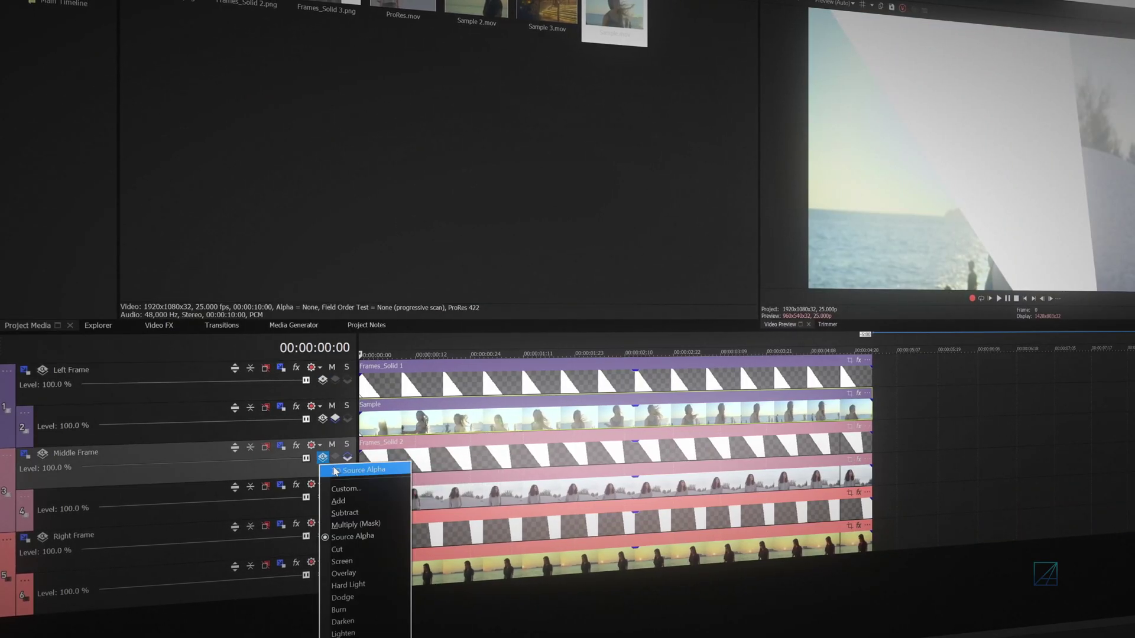
click(355, 525)
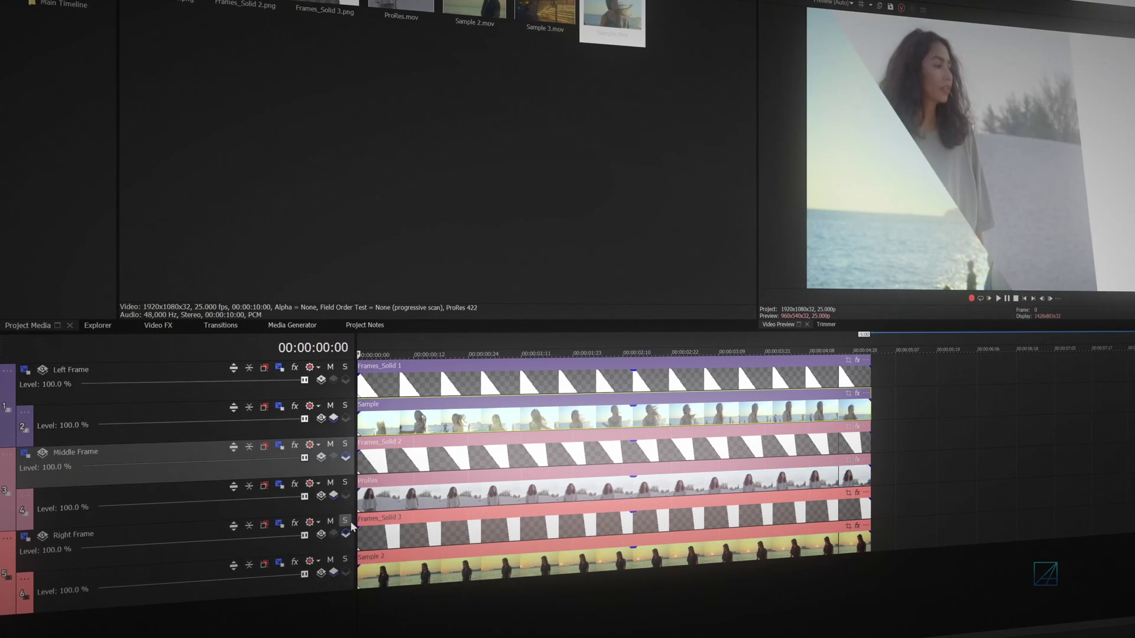
click(319, 534)
click(350, 401)
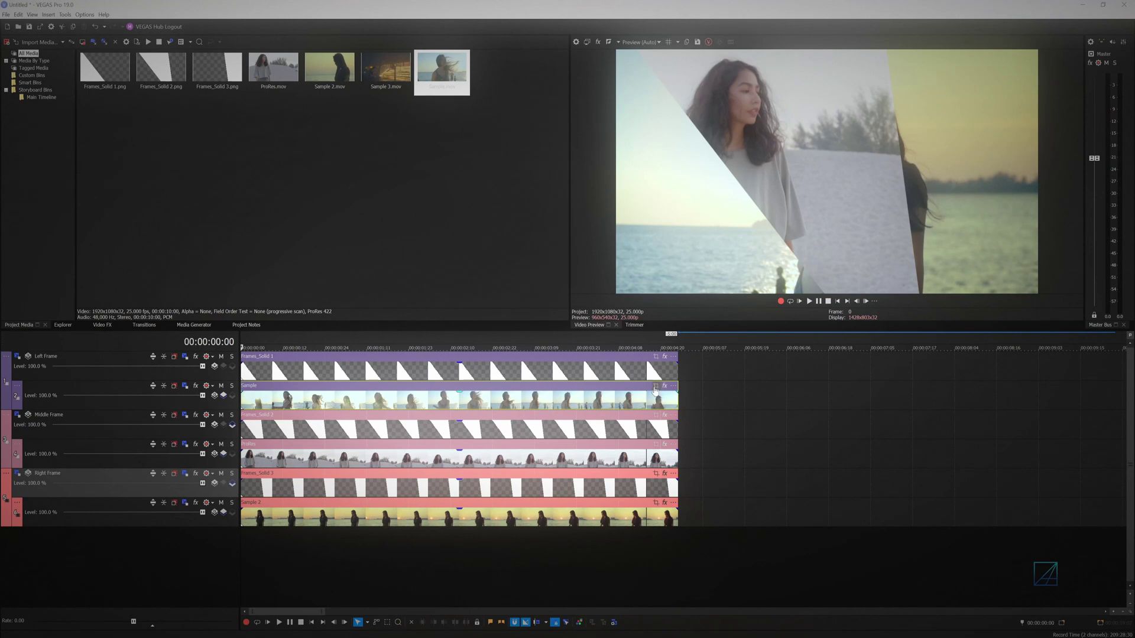
Shift the Sample clip's Pan/Crop centre to X 1,639, then play back the split-screen preview
click(655, 387)
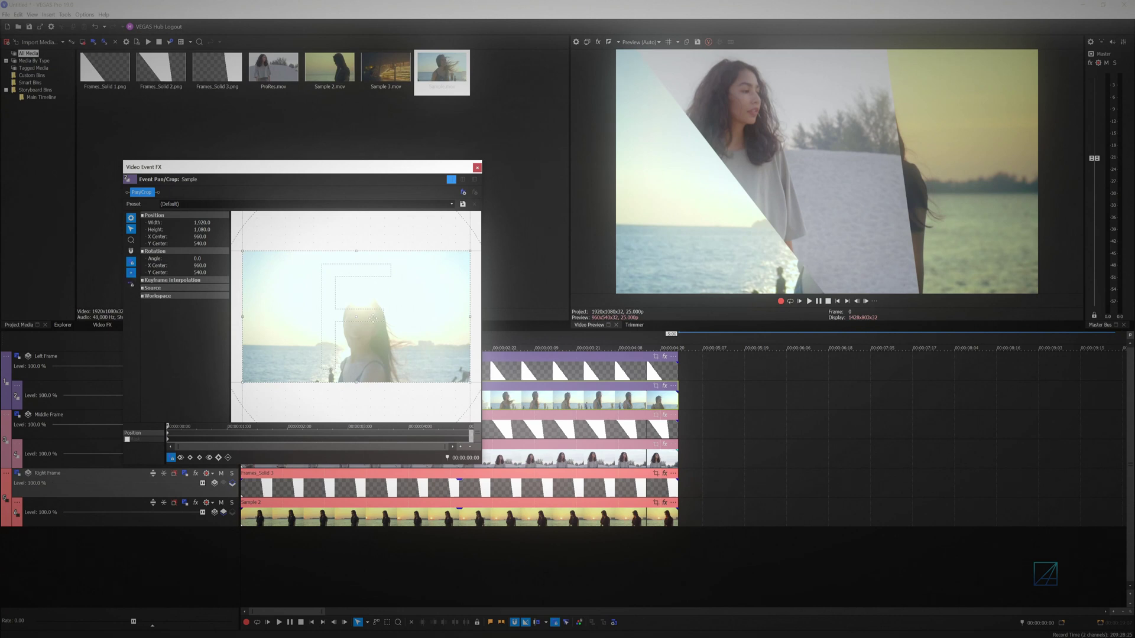
drag(400, 321, 450, 323)
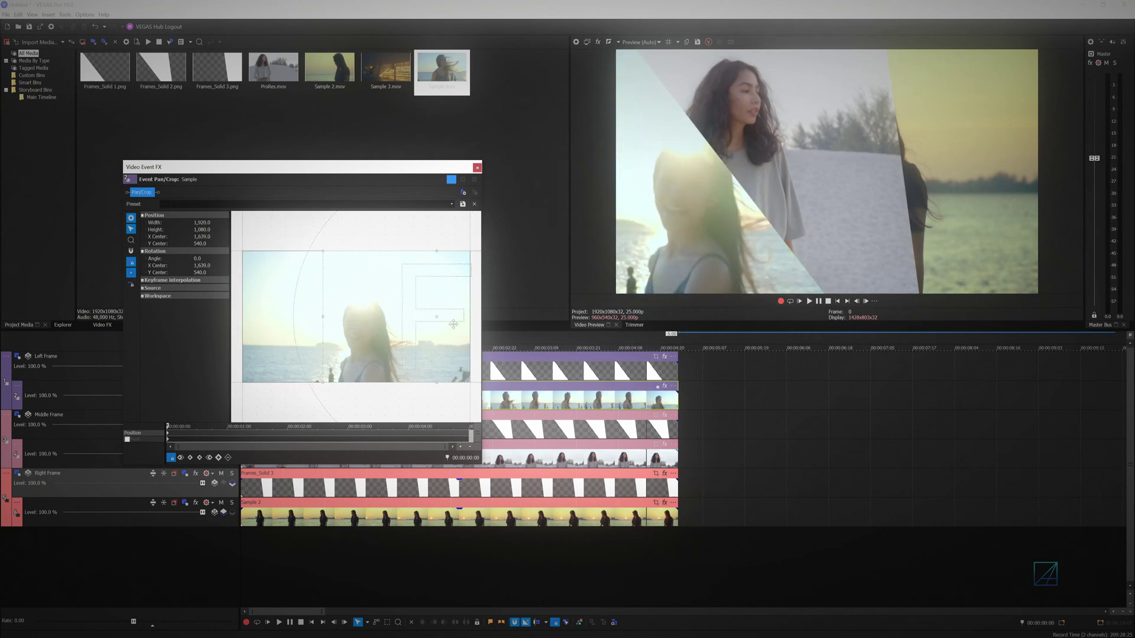
click(477, 167)
click(655, 502)
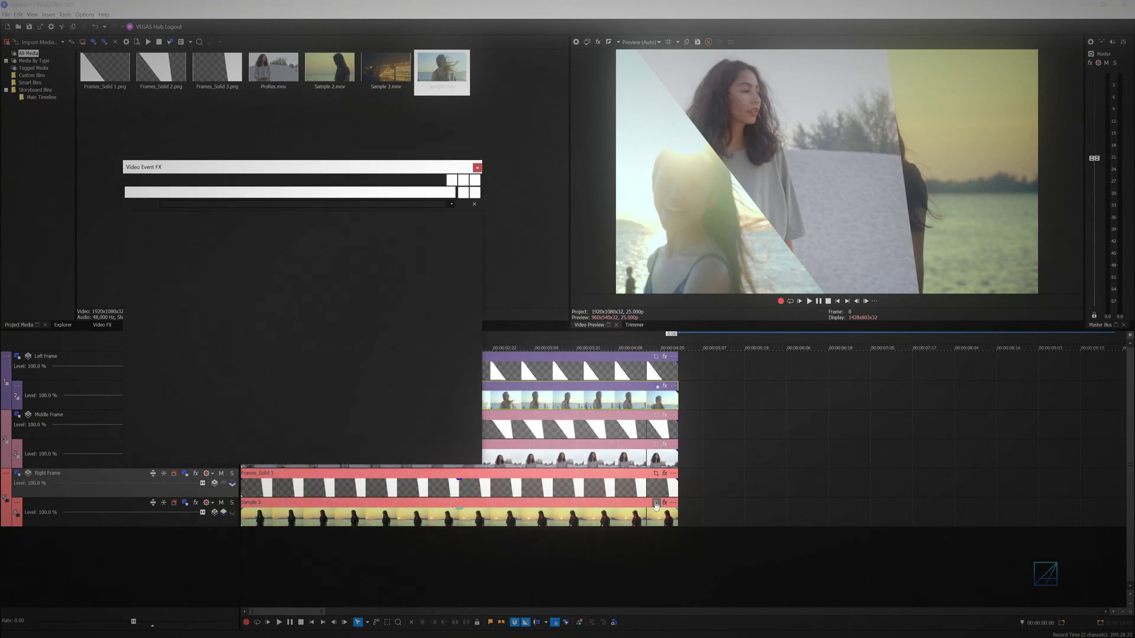
click(477, 167)
key(space)
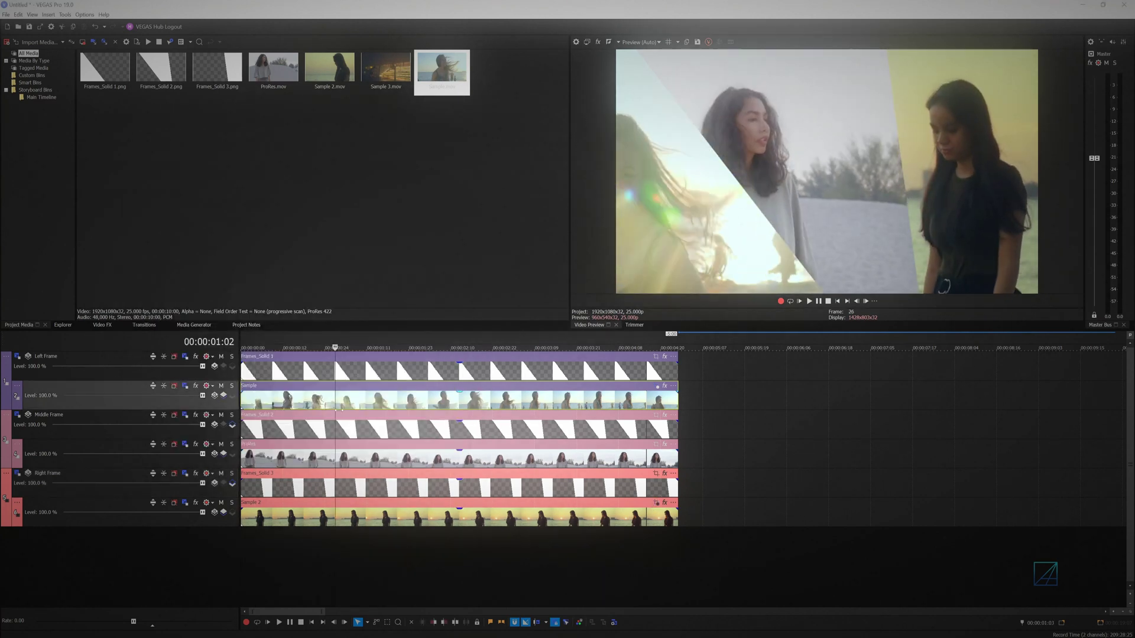
key(space)
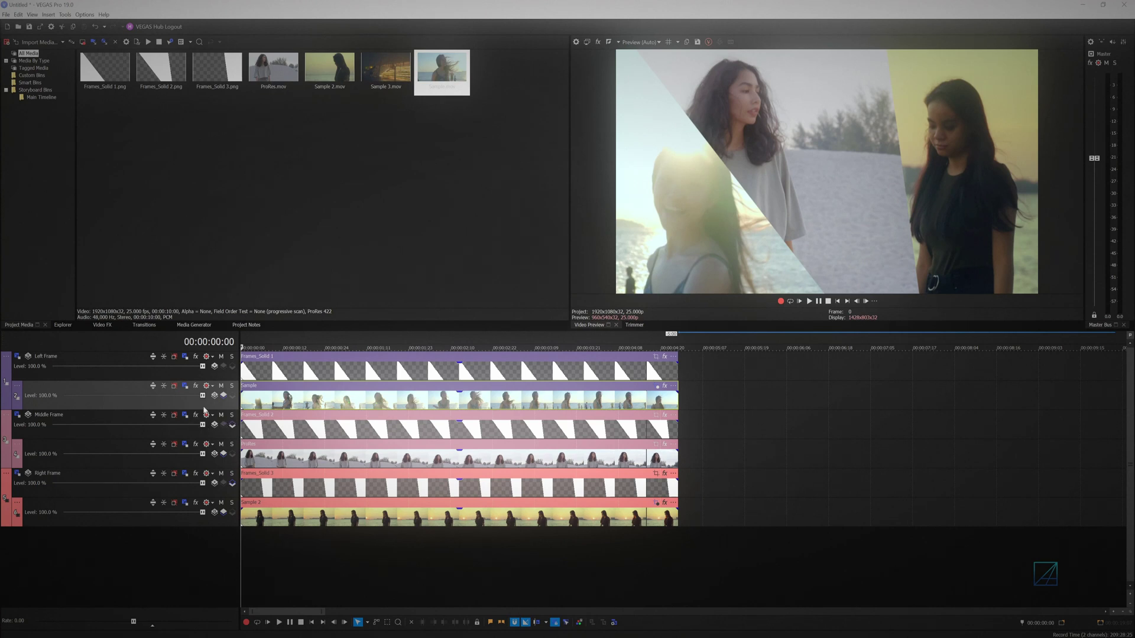
Collapse the Sample and Sample 2 tracks and dock Left Frame's Parent Track Motion window
click(164, 390)
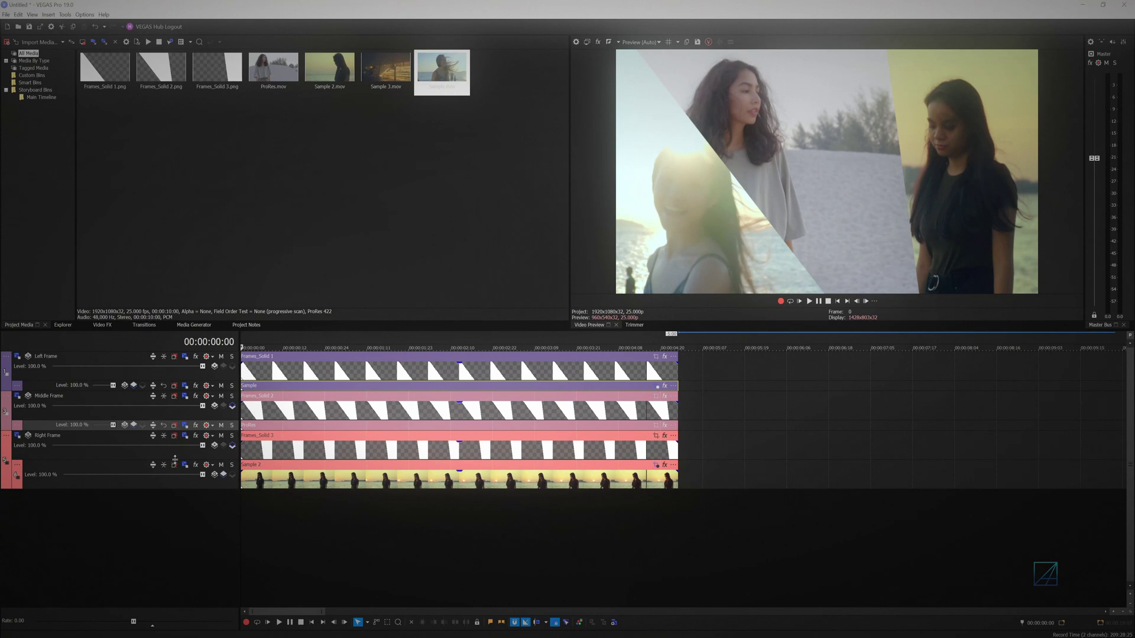
click(164, 468)
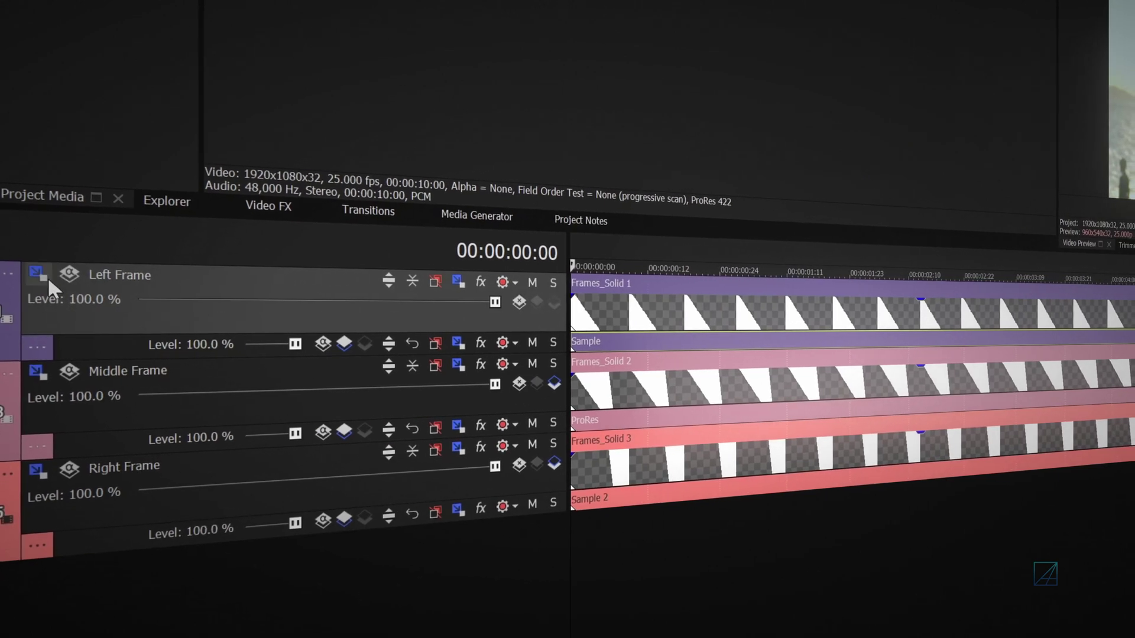
click(39, 272)
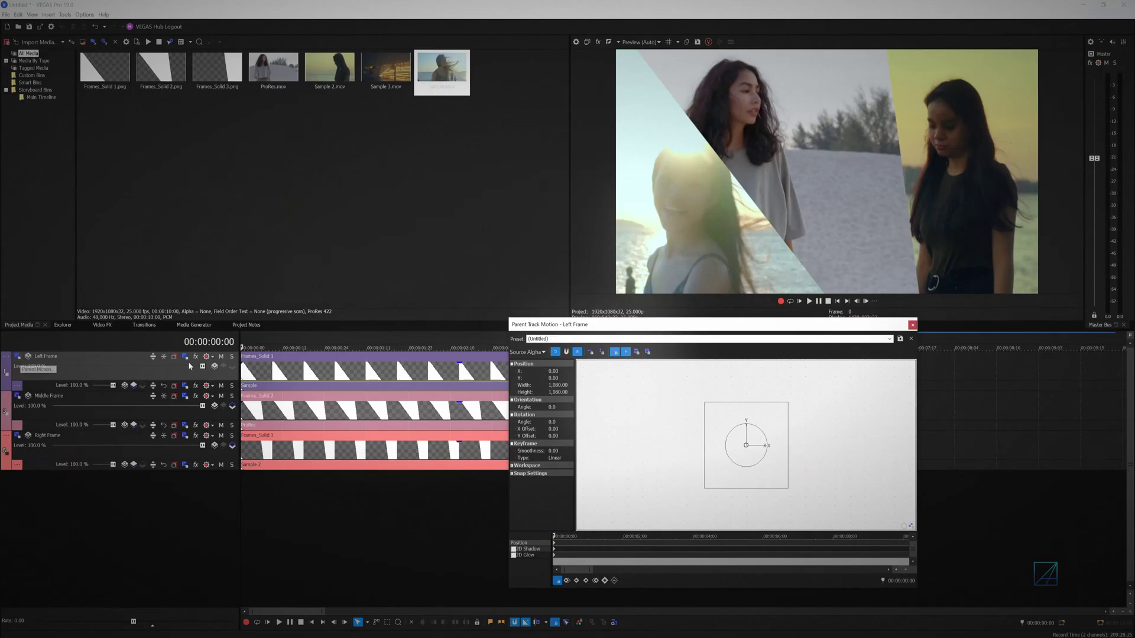
drag(622, 321, 389, 192)
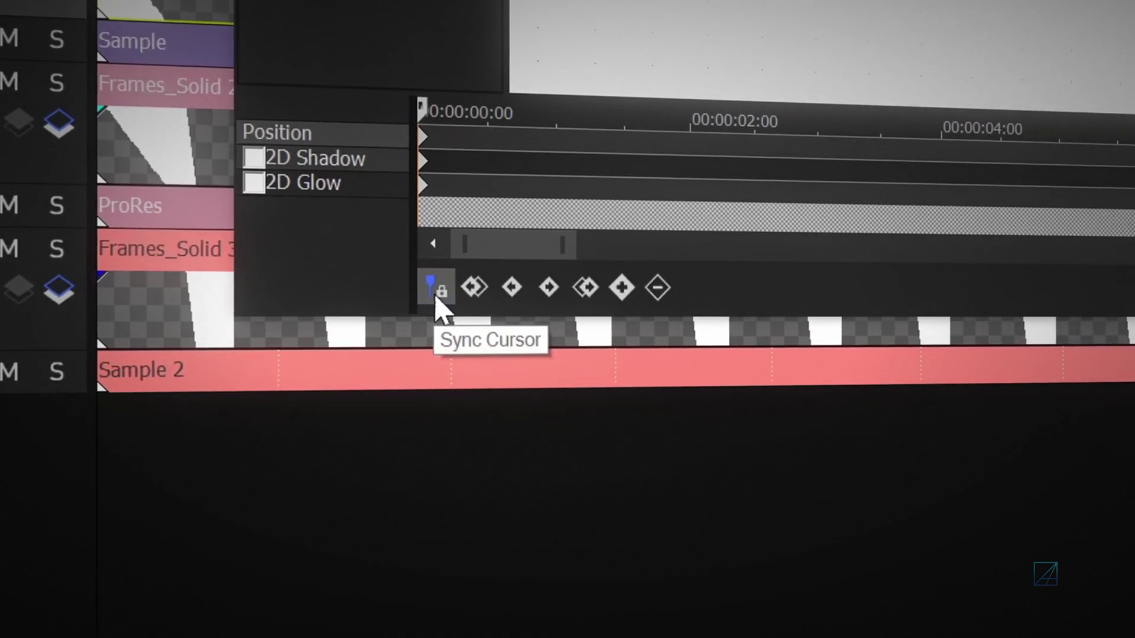
Keyframe Left Frame's parent motion from X -999.76 at frame 0 to X 0 at 1:08, previewing the slide
key(space)
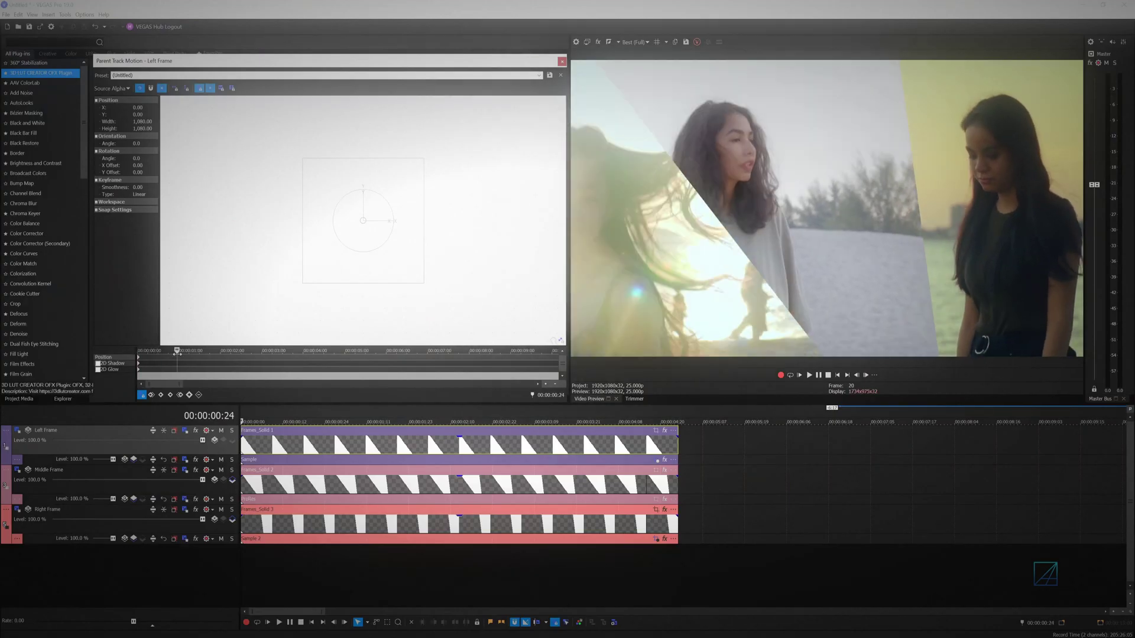
drag(200, 360, 132, 358)
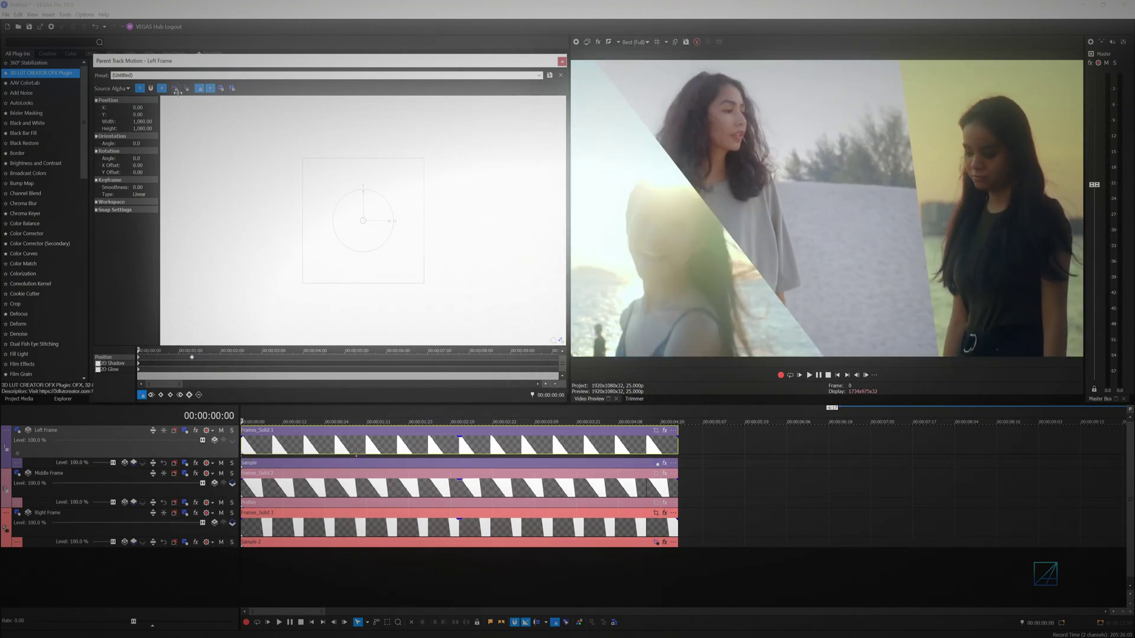
drag(396, 212, 325, 217)
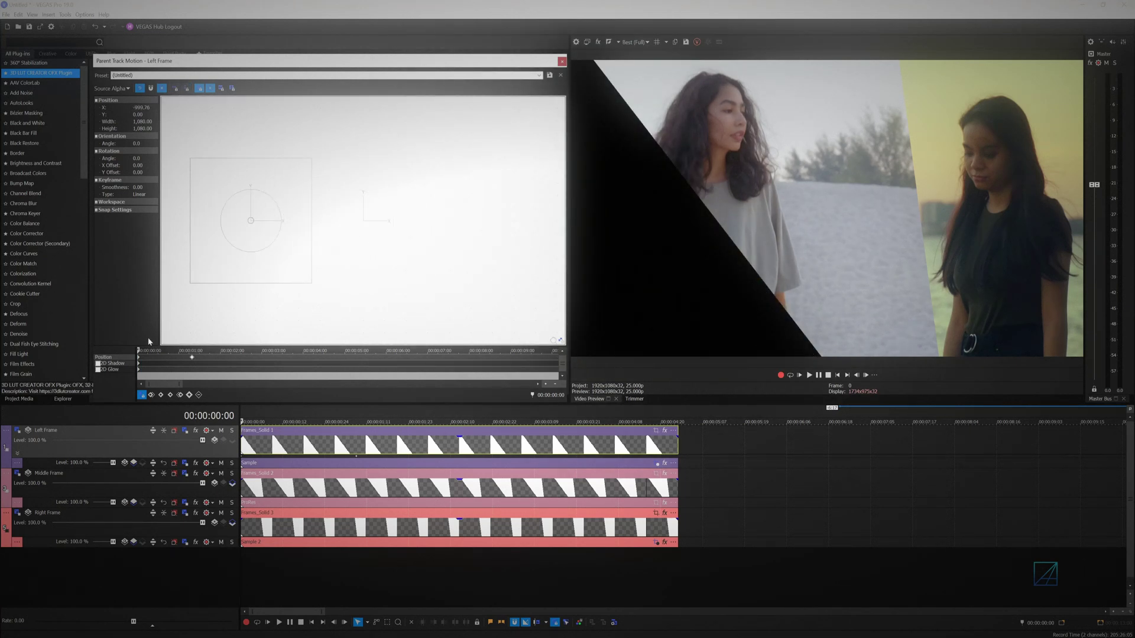
mouse_move(147, 349)
mouse_down()
mouse_move(192, 352)
mouse_move(135, 352)
mouse_up()
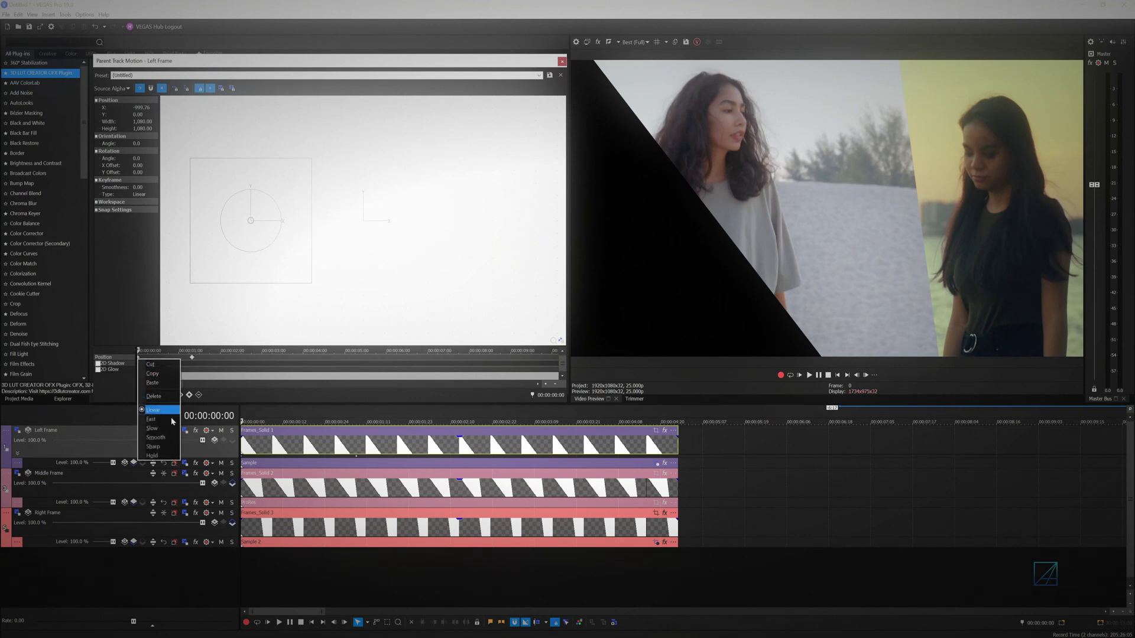
click(191, 357)
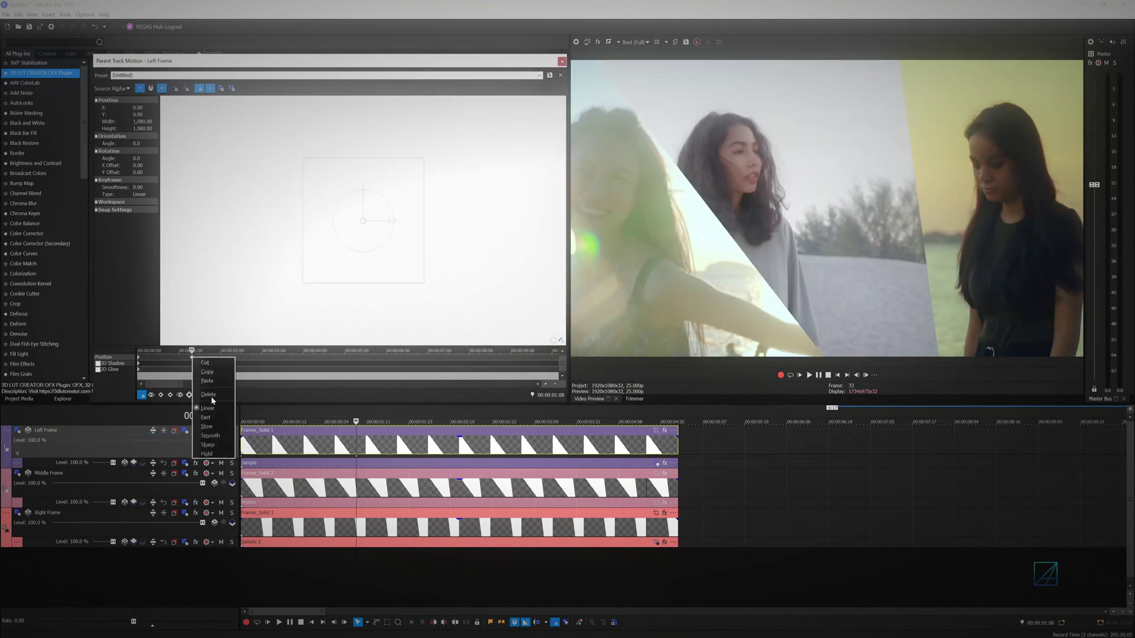
drag(194, 350, 136, 354)
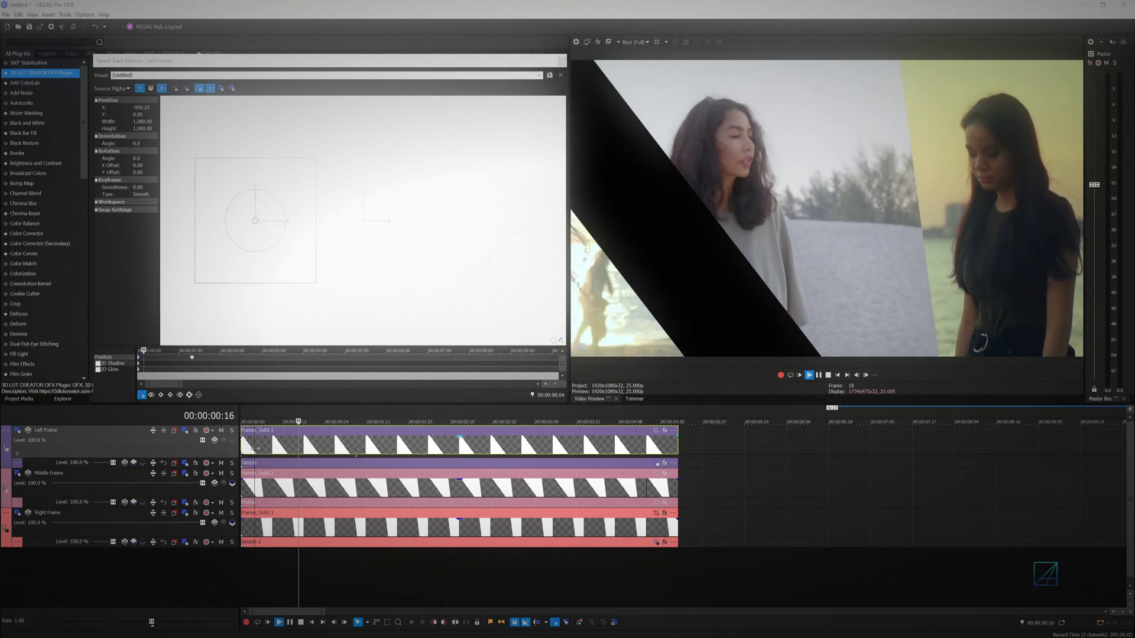
key(space)
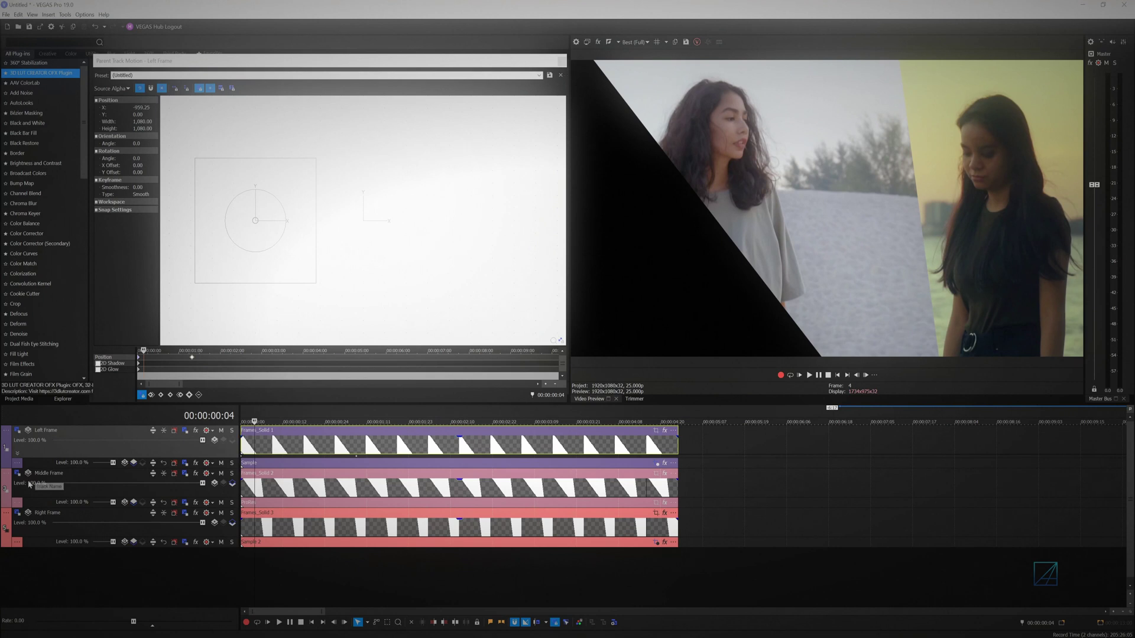
Animate the Right Frame panel: keyframe near 1:04, X offset 757.71 at frame 0
click(29, 483)
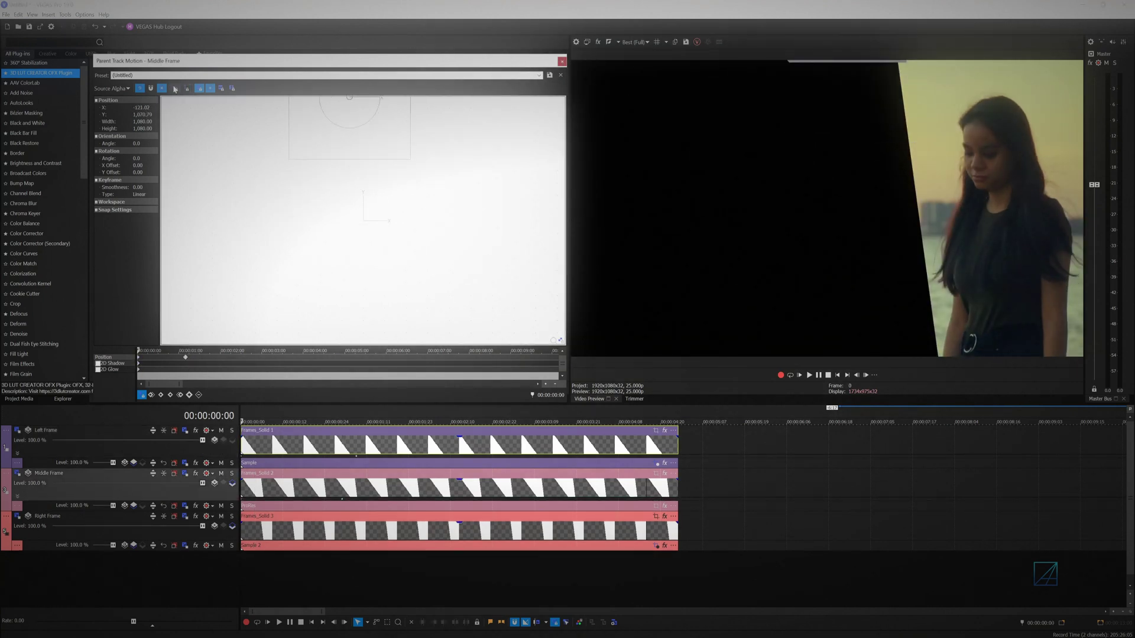
mouse_move(138, 357)
mouse_down()
mouse_move(168, 357)
mouse_move(137, 357)
mouse_up()
click(18, 516)
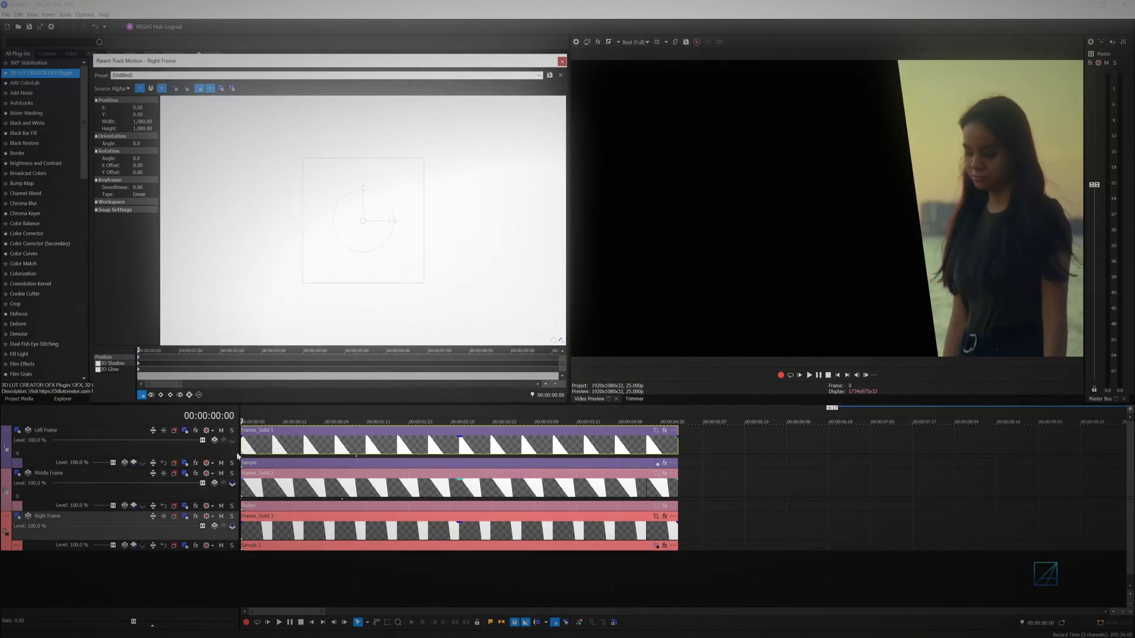
click(187, 351)
click(189, 395)
click(151, 395)
drag(363, 230, 449, 231)
Preview the three-panel animation and show the Left, Middle and Right Frame motion keyframe lanes
click(243, 487)
key(space)
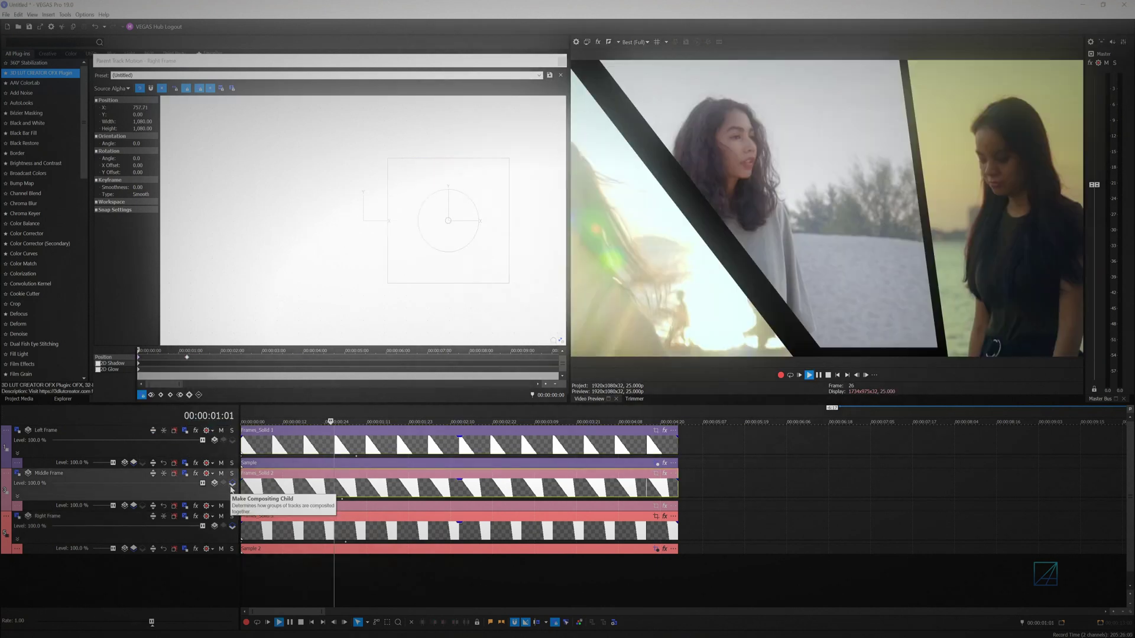
key(space)
click(562, 61)
click(17, 453)
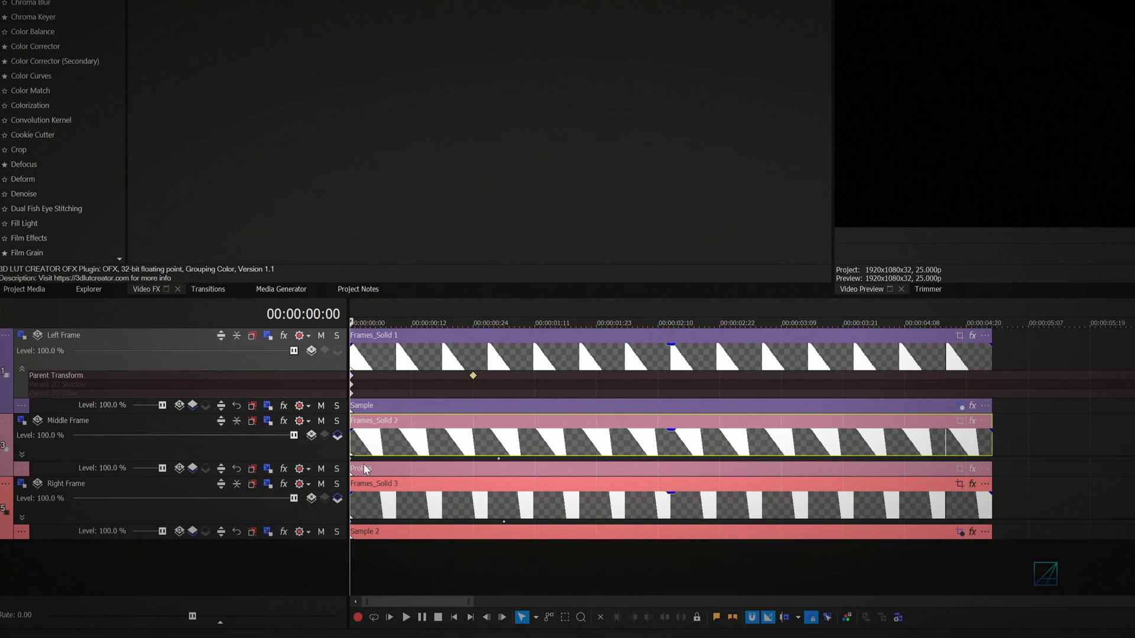
click(21, 455)
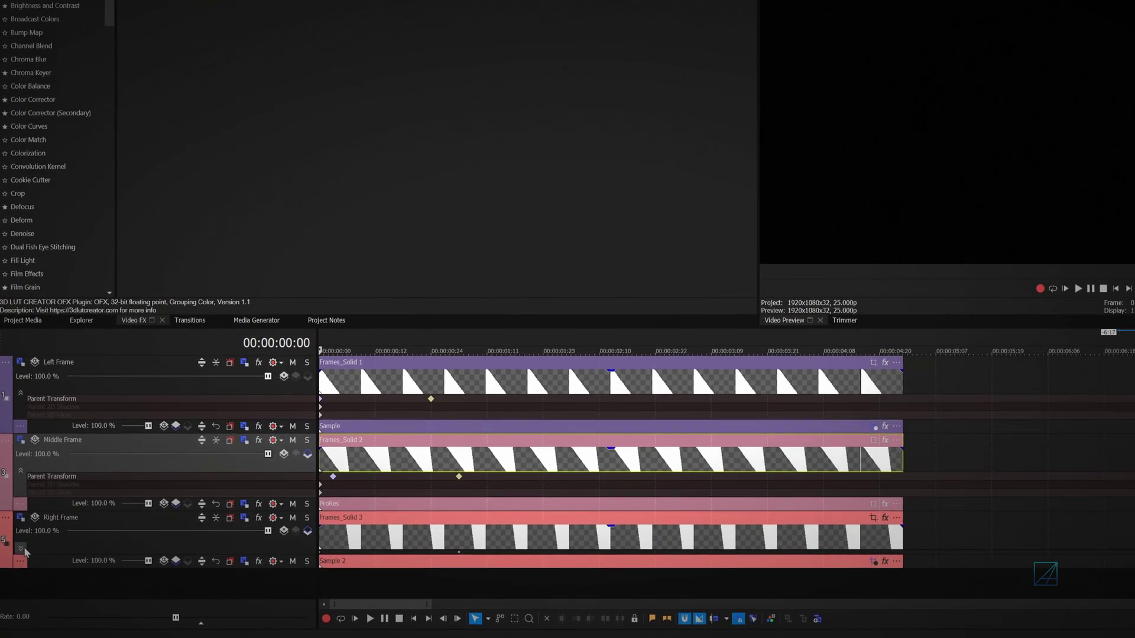
click(22, 540)
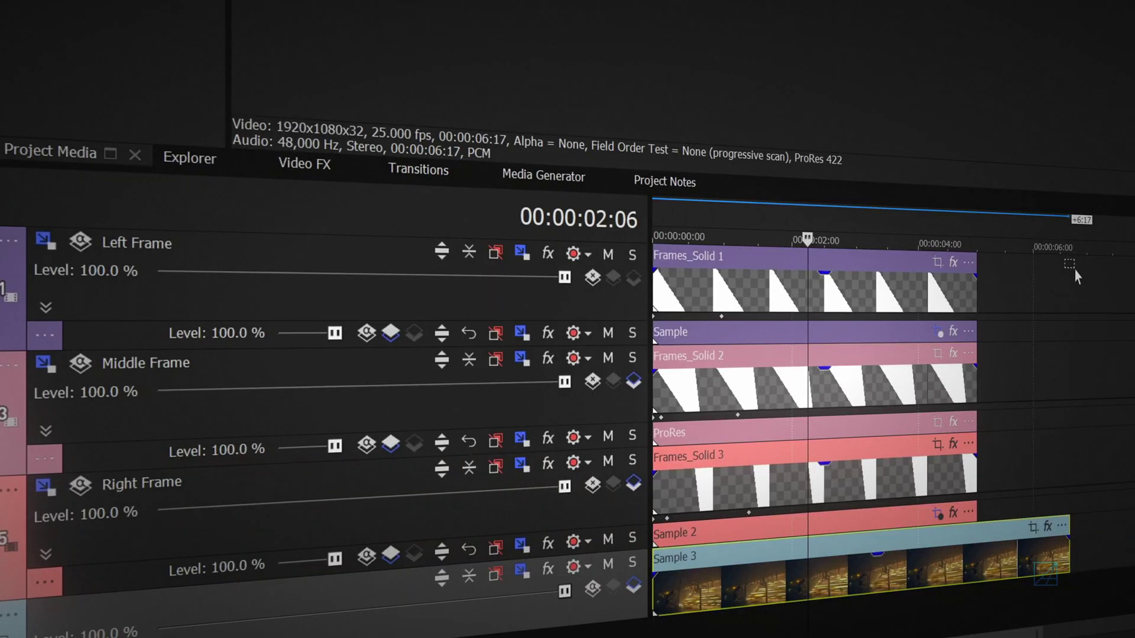
Shift the Left, Middle and Right Frame events later to start around 1:17, then preview
drag(1075, 271, 777, 527)
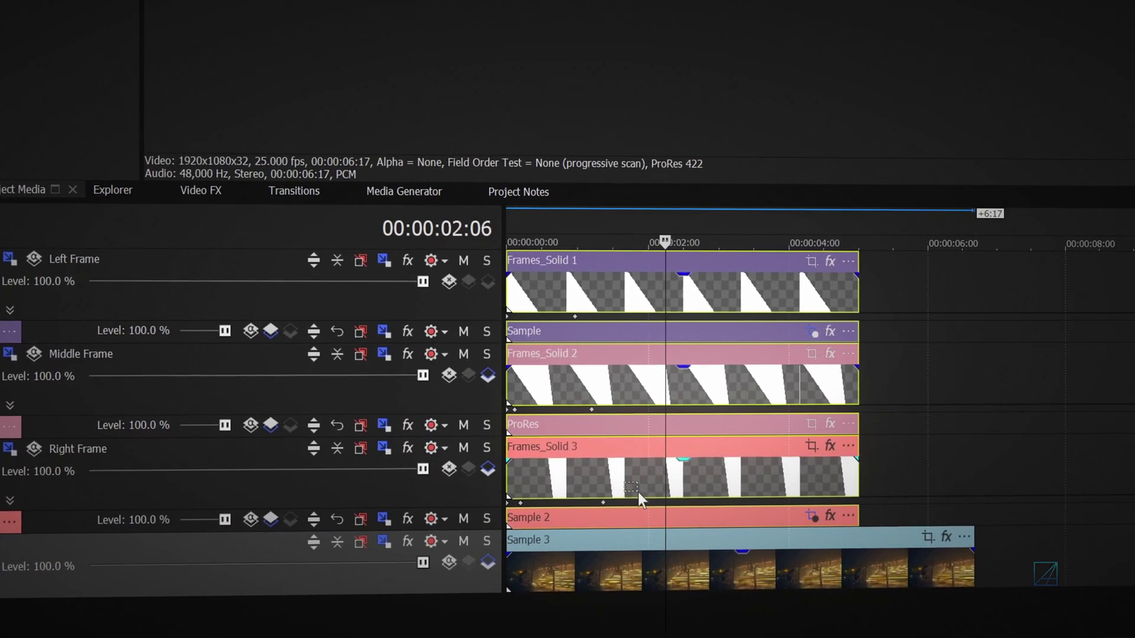
drag(579, 375, 642, 376)
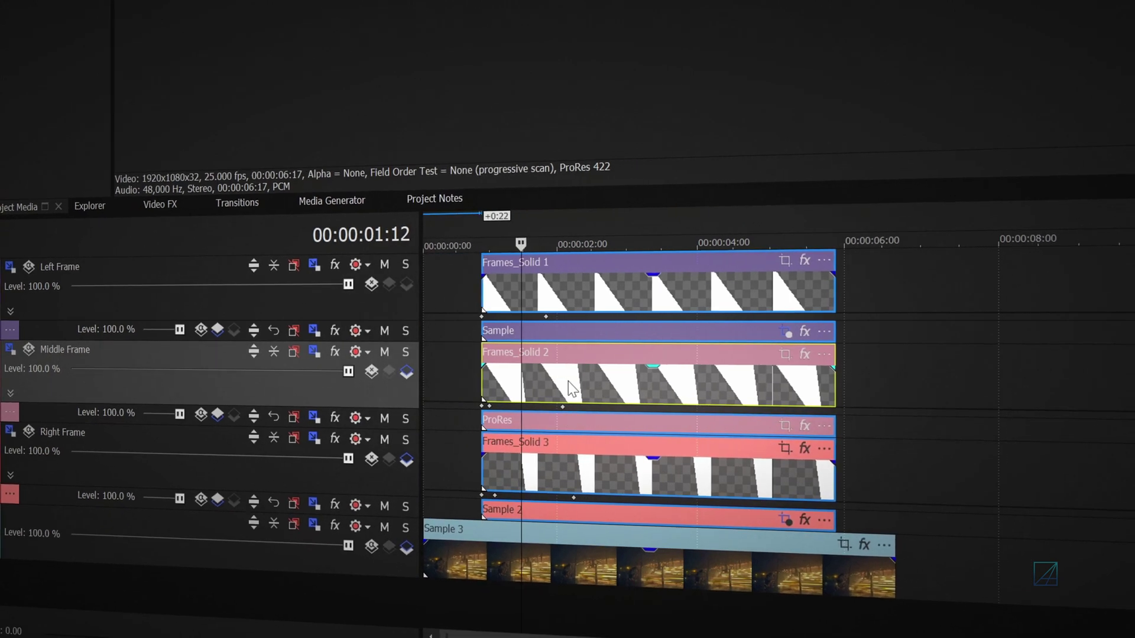
drag(568, 381, 621, 383)
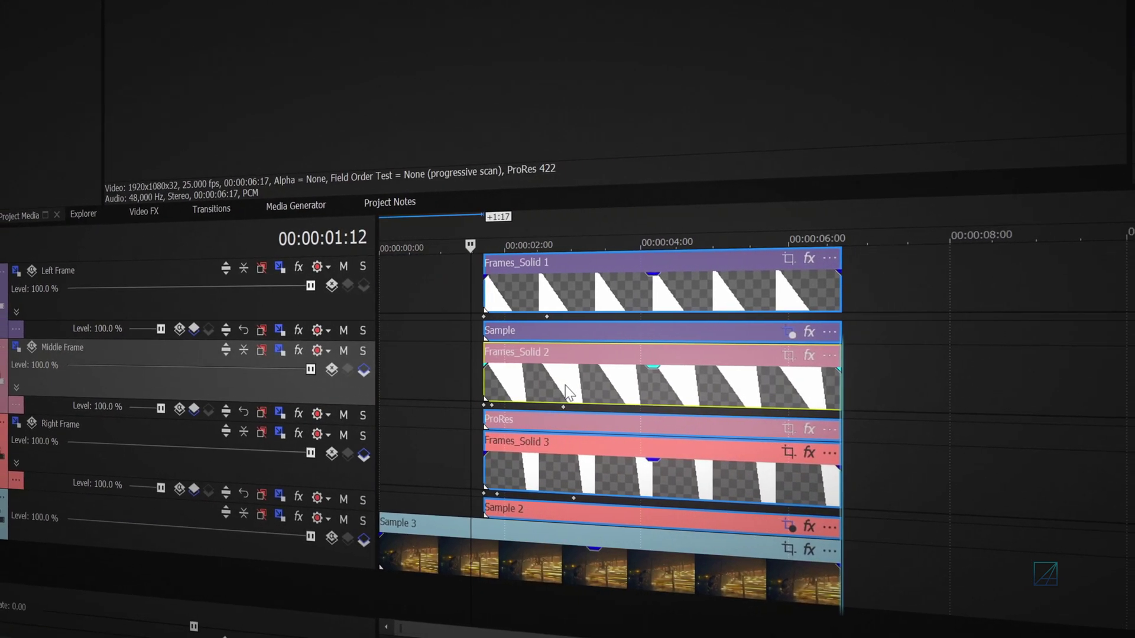
click(684, 375)
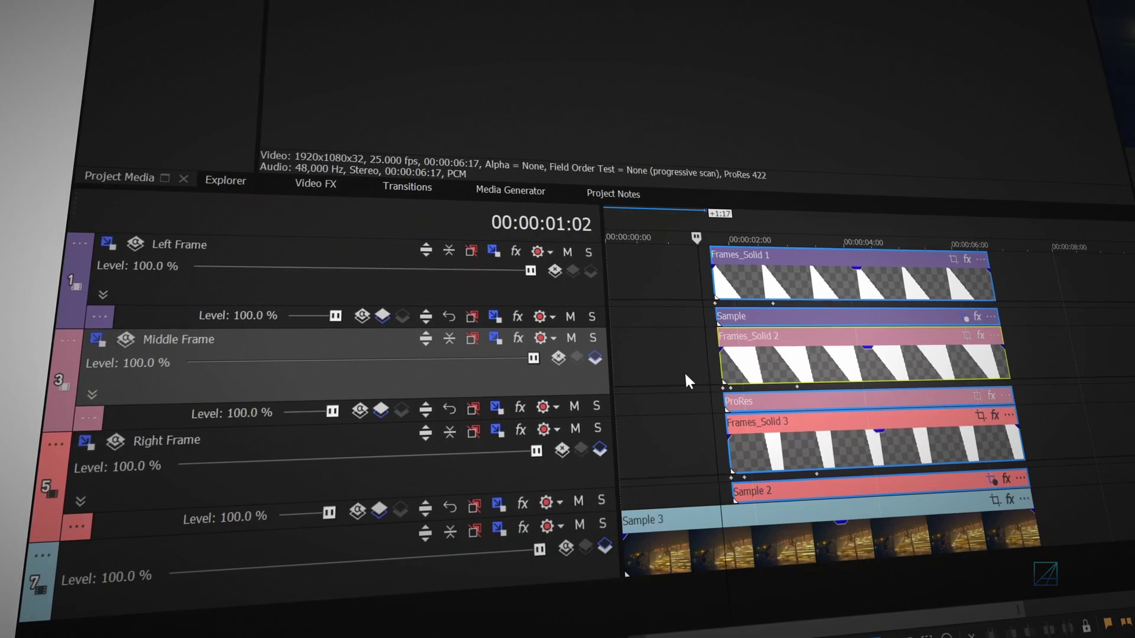
key(space)
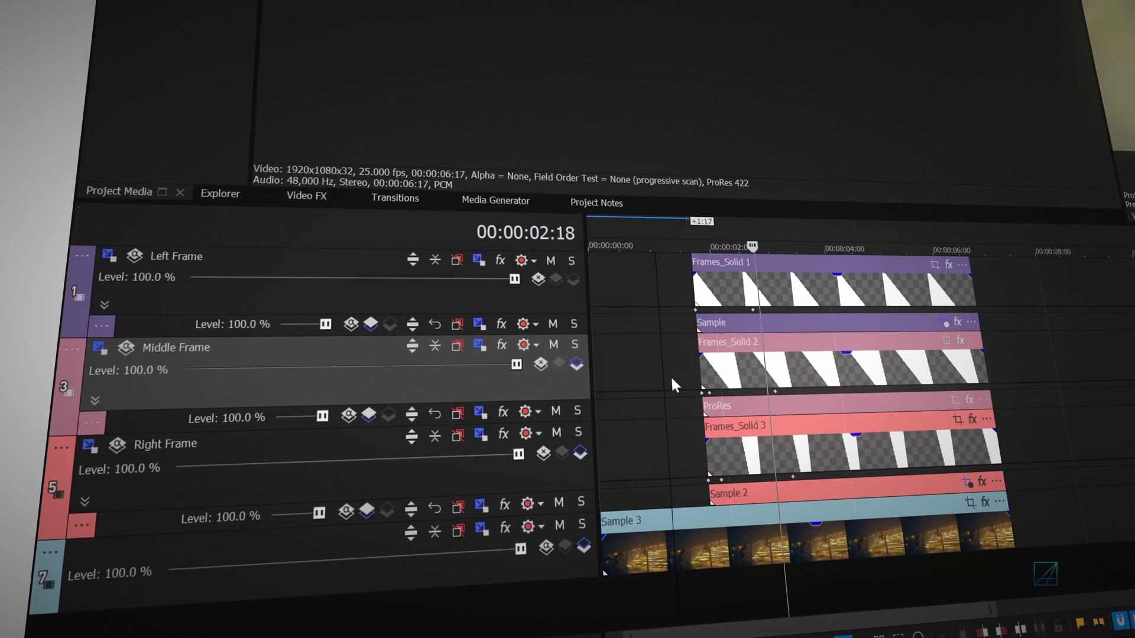
key(space)
key(space)
key(space)
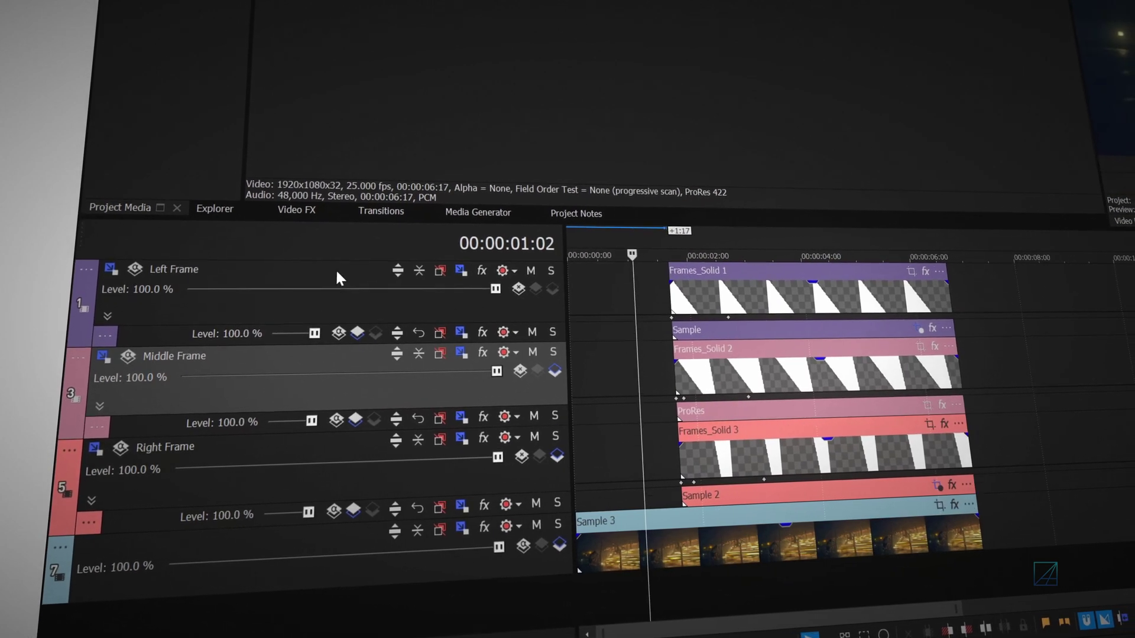
Group the panel tracks into a track group named Split Screen
click(331, 272)
right_click(153, 517)
click(501, 495)
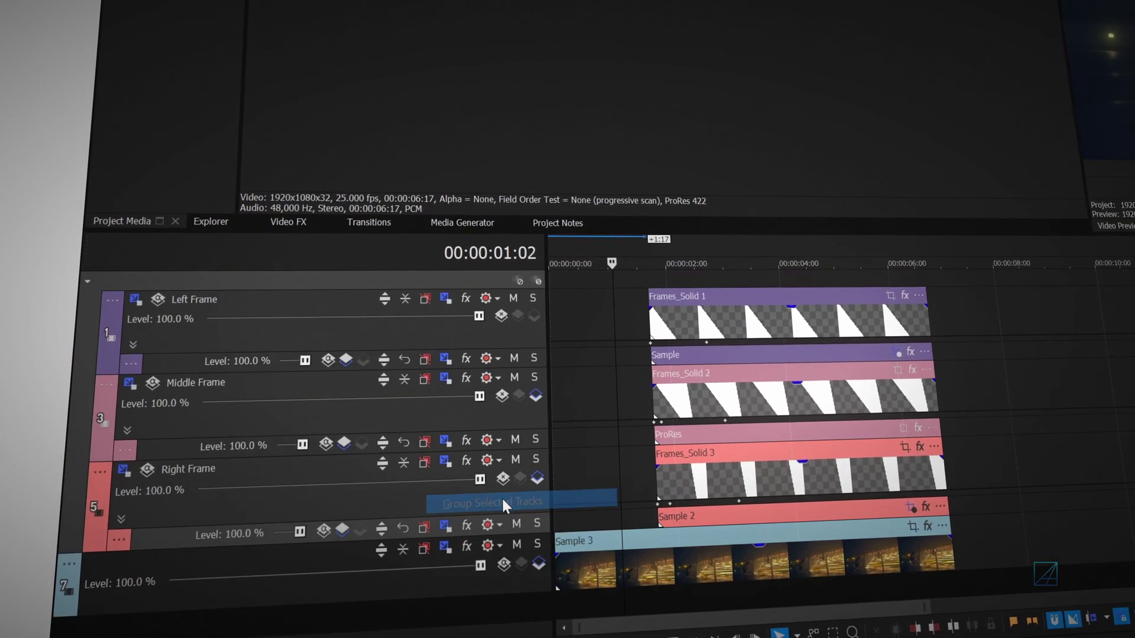
click(90, 282)
double_click(143, 289)
text(Split Screen)
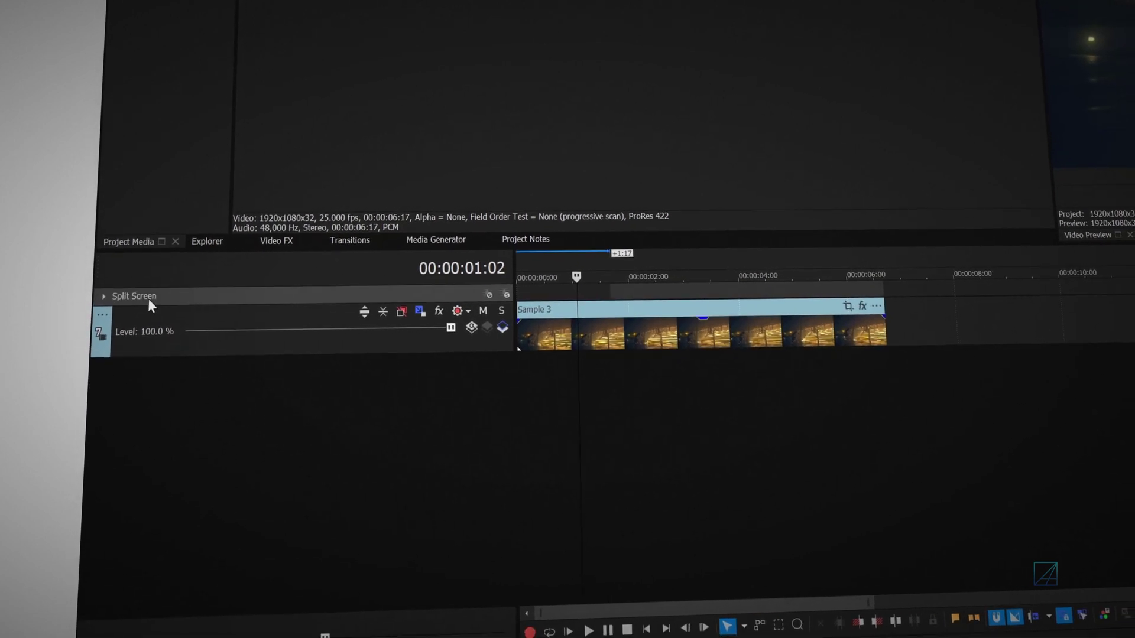
Play the finished split-screen animation from the start and expand the Split Screen group
drag(620, 369, 512, 381)
key(space)
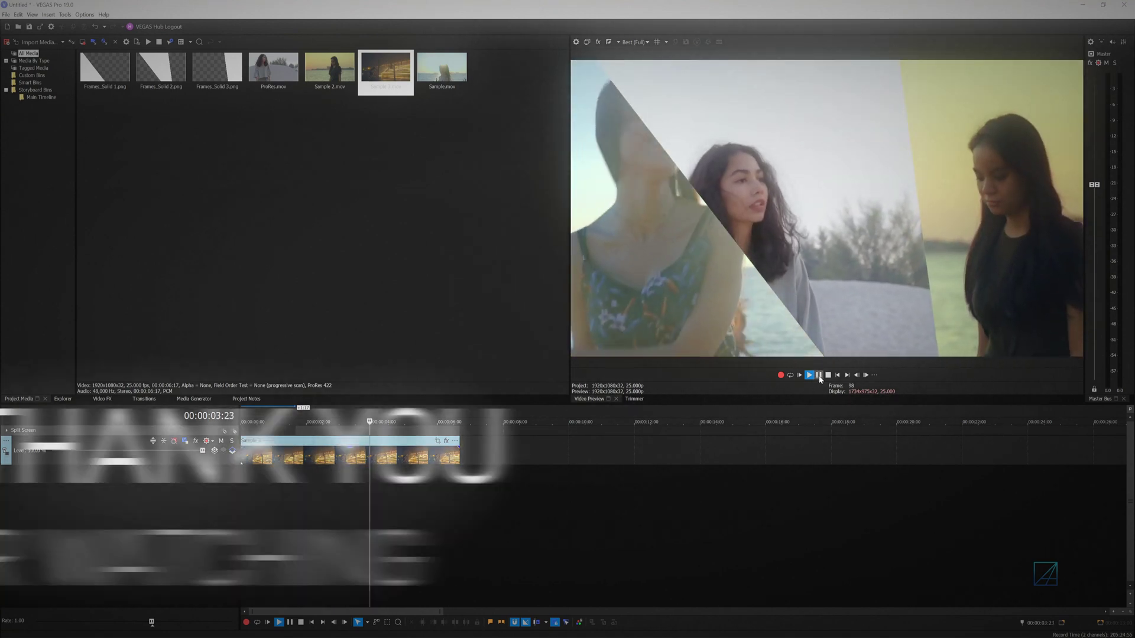
click(819, 376)
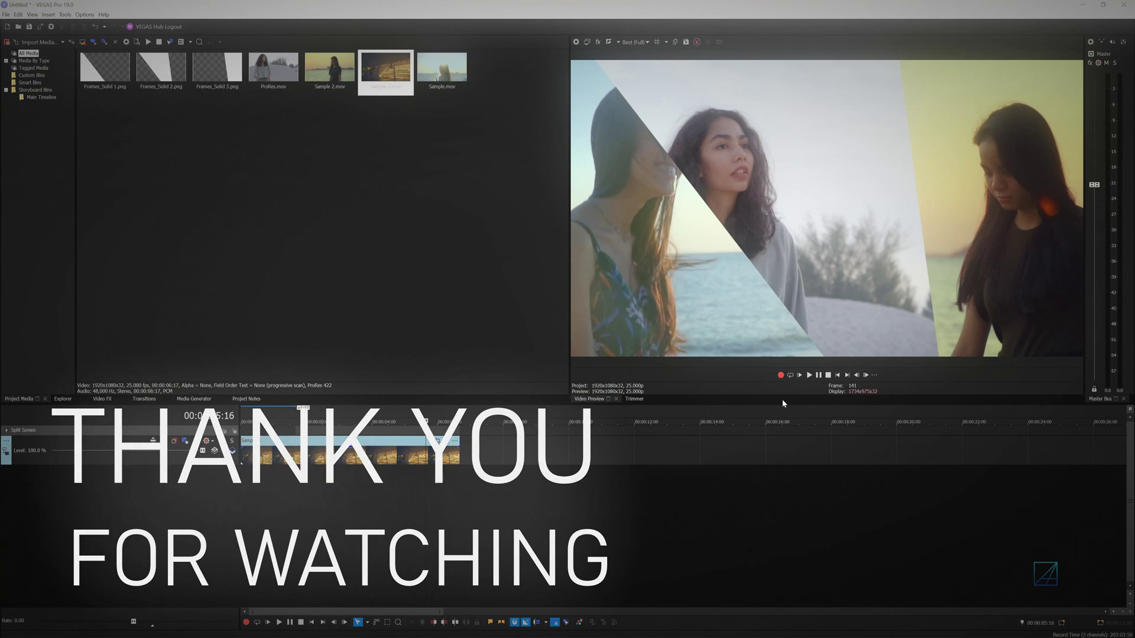
click(8, 431)
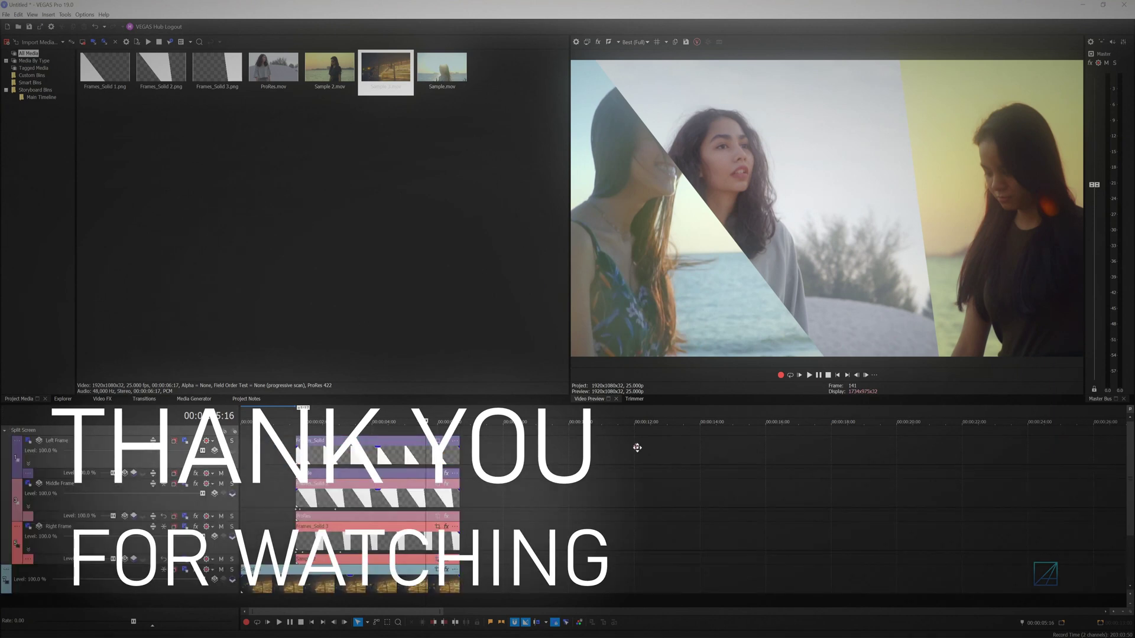